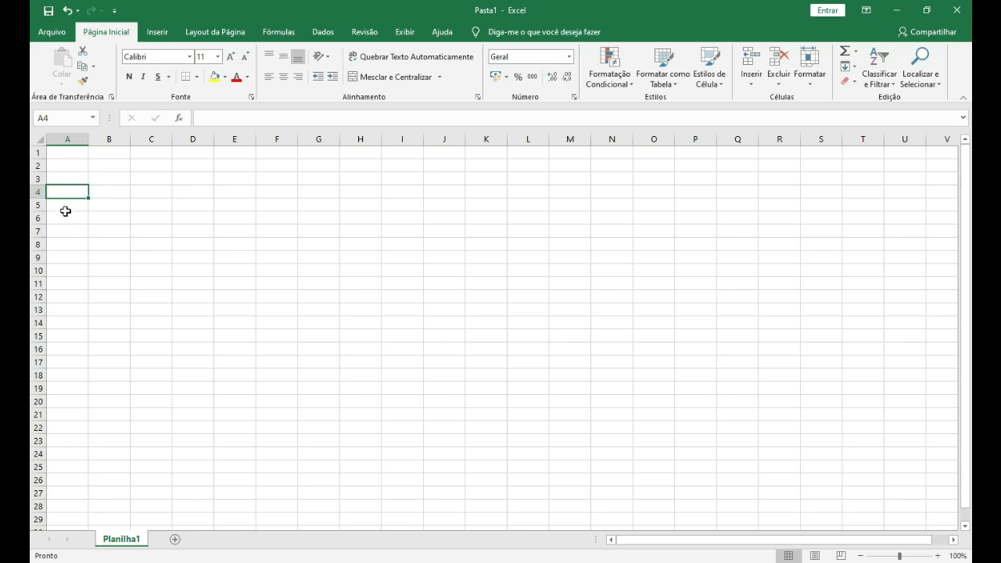
left_click(107, 194)
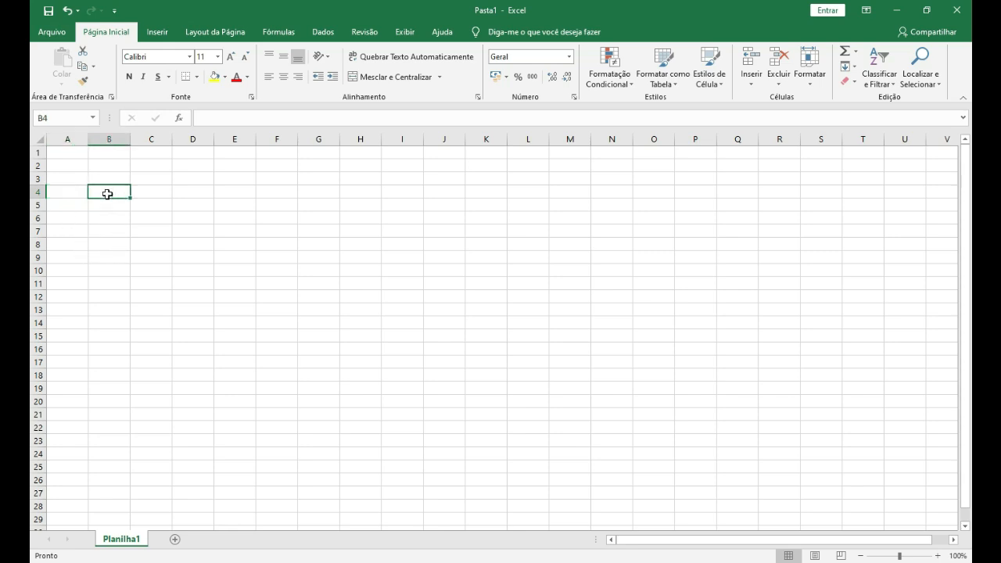
left_click(62, 150)
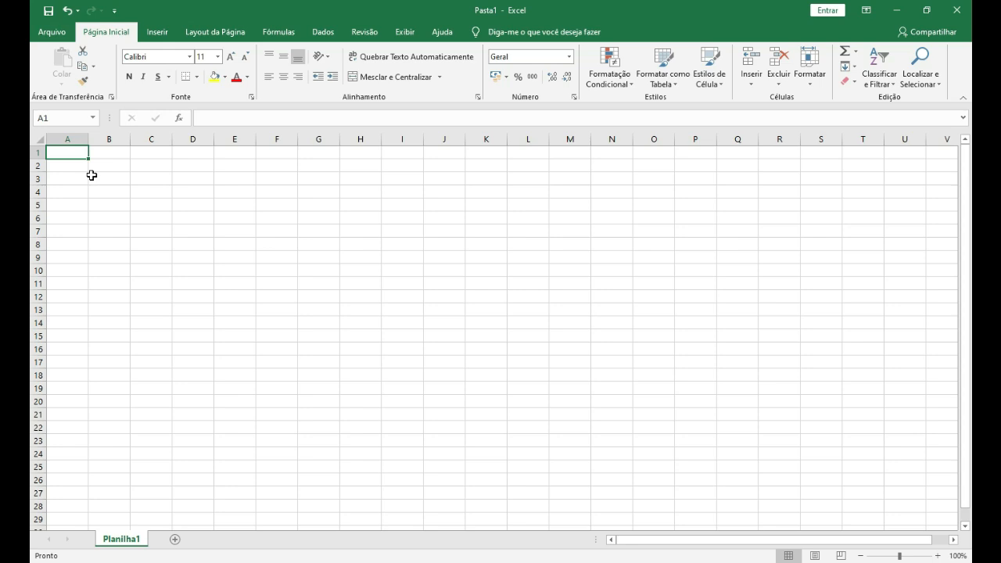
left_click(322, 208)
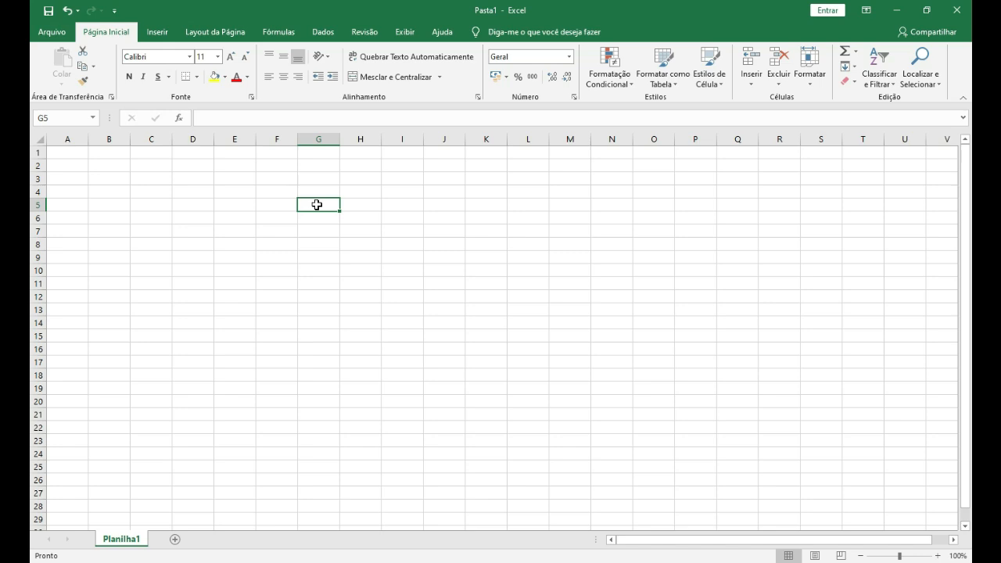
left_click(65, 147)
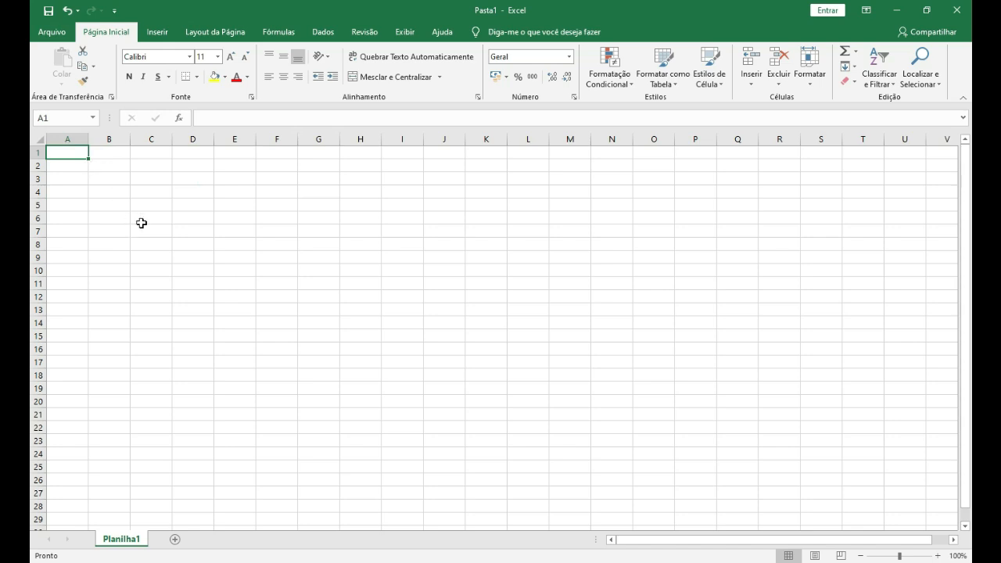
Step: Enter the table headers Produtos, Janeiro, Fevereiro and Março across cells E6 to H6
left_click(233, 221)
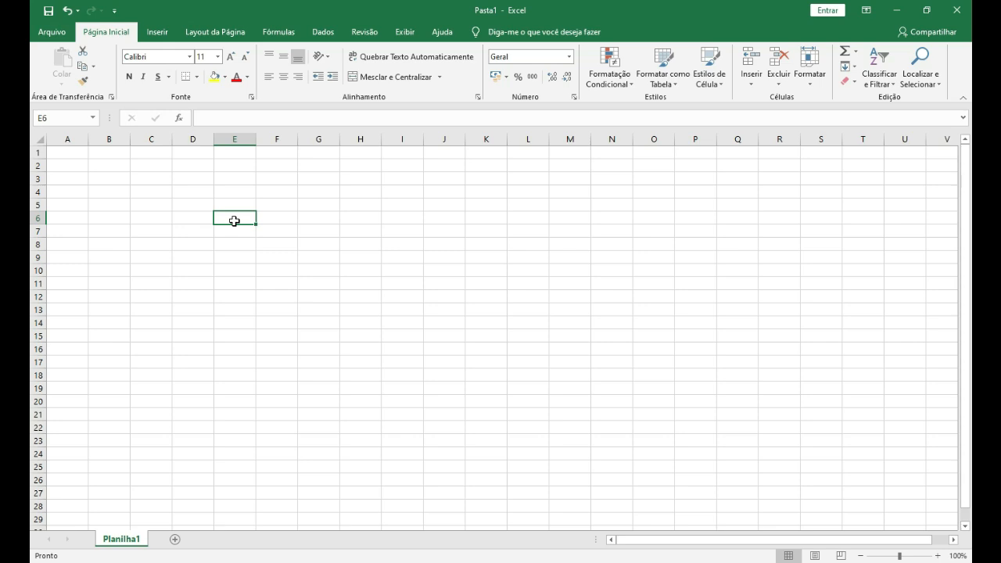
type("Produtos")
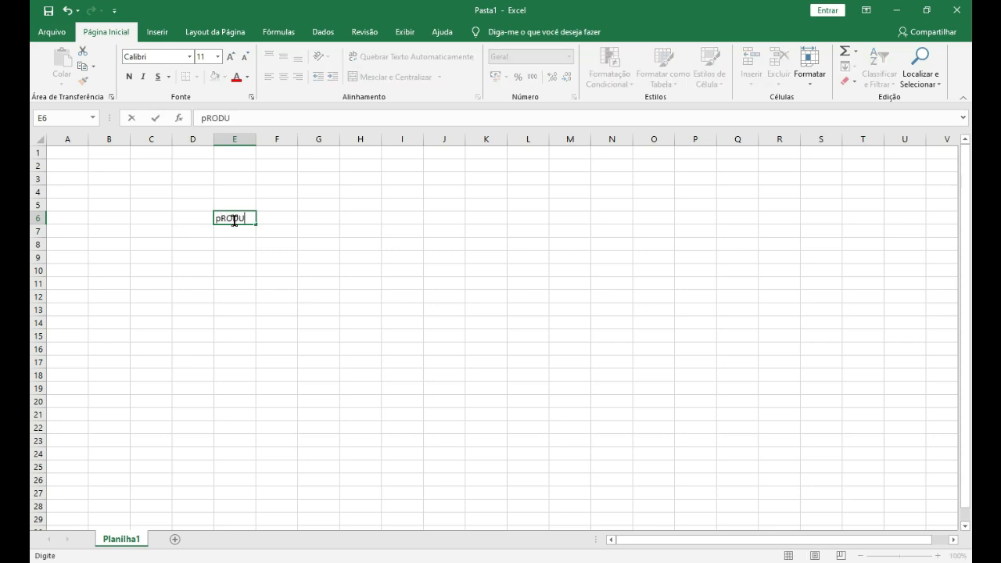
key("Return")
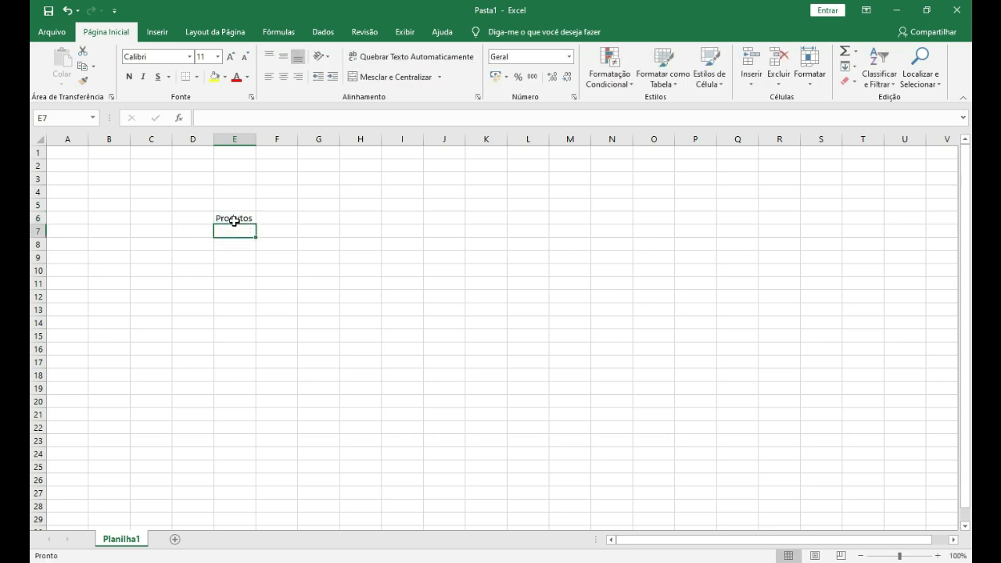
key("Up")
key("Right")
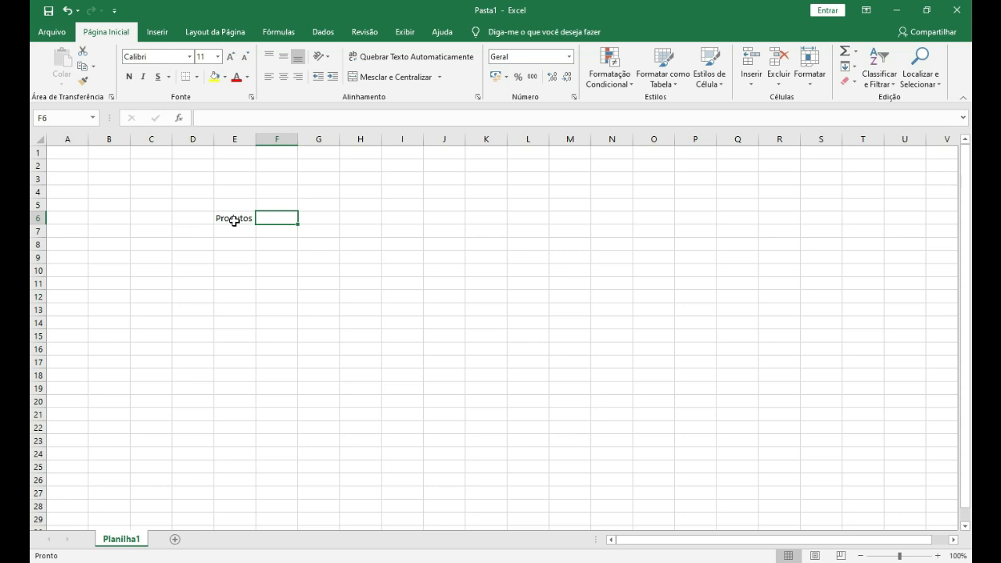
type("Janeiro")
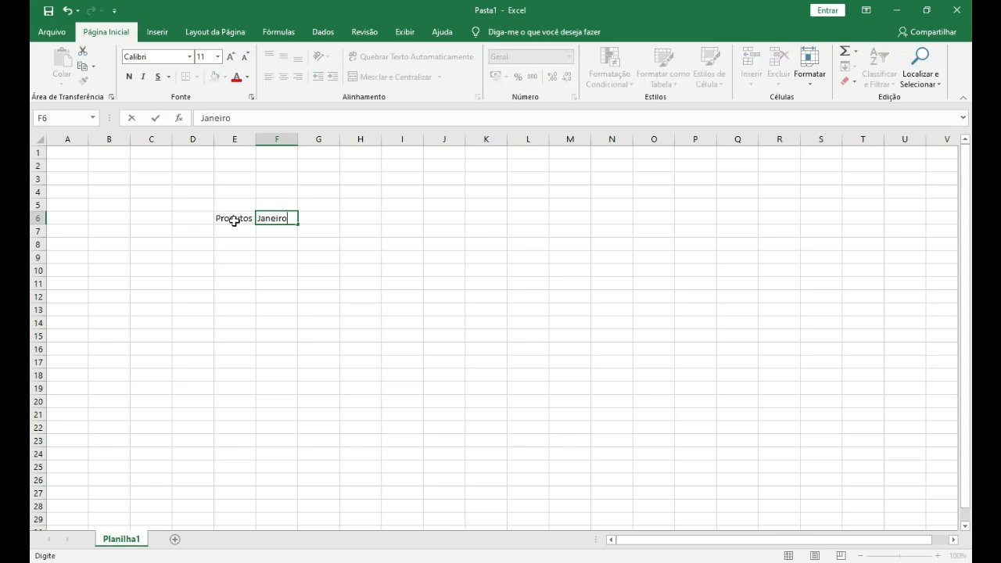
key("Tab")
type("Fevereiro")
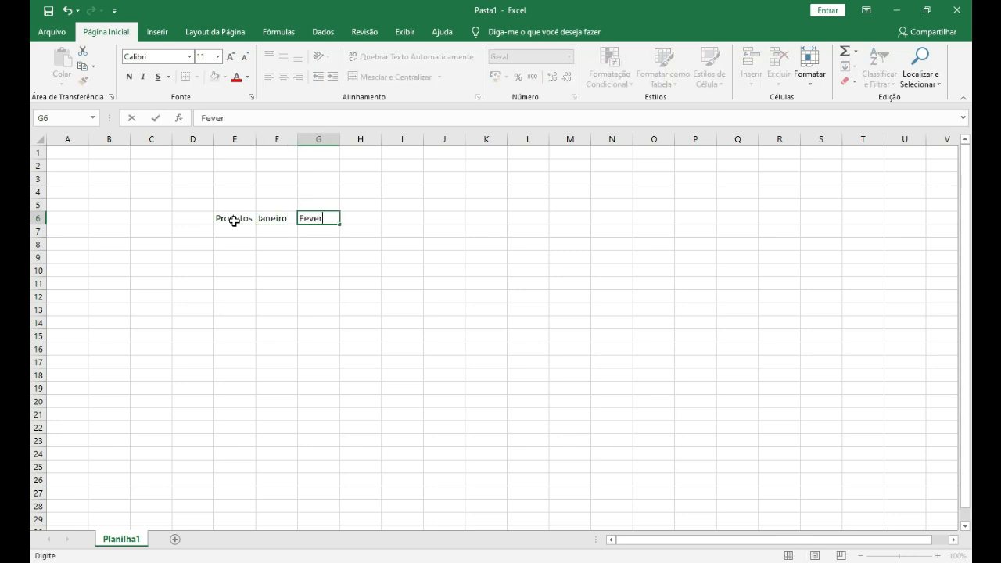
key("Tab")
type("Março")
key("Return")
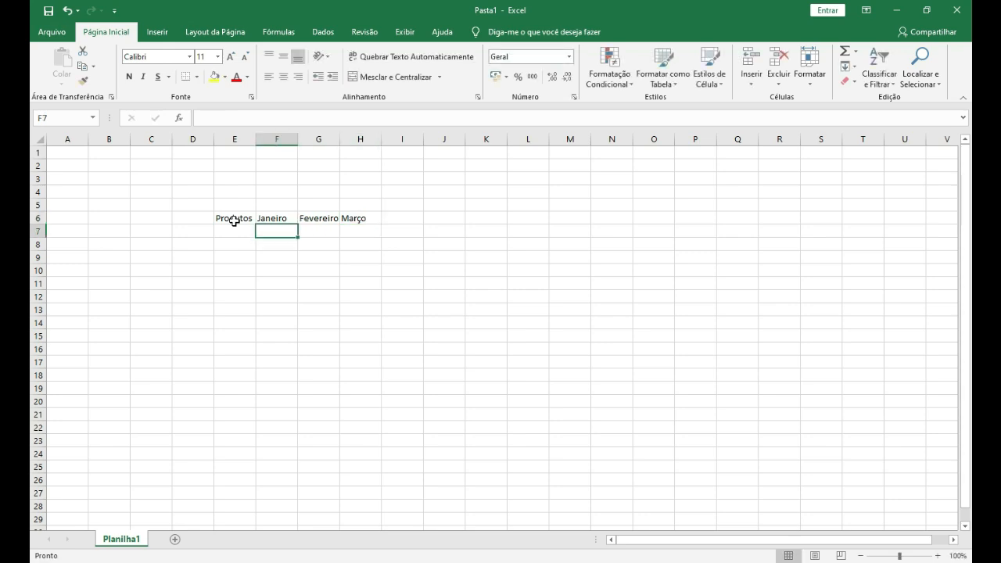
left_click(440, 215)
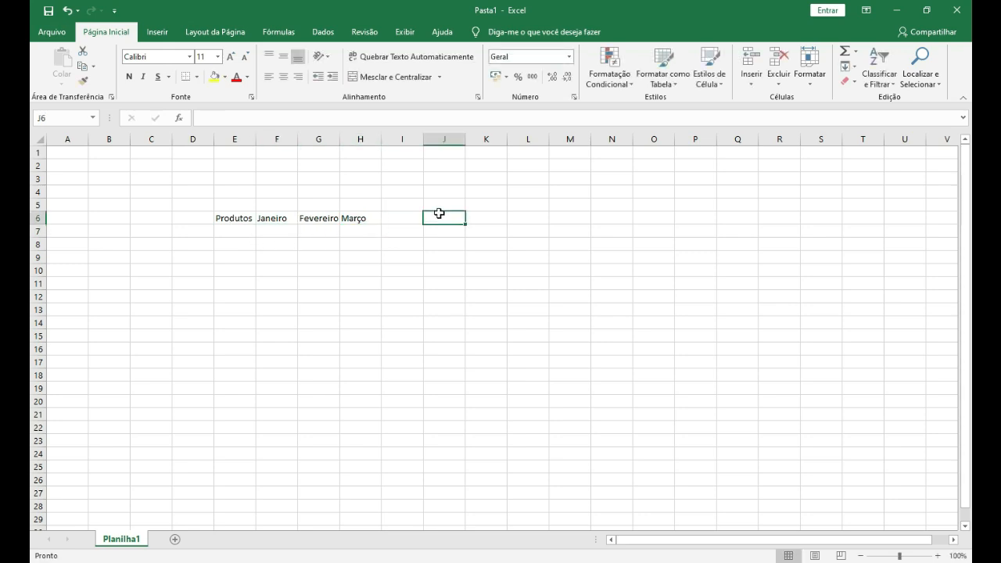
Step: List the products Queijo, Manteiga and Iogurte under the Produtos header in cells E7 to E9
left_click(233, 232)
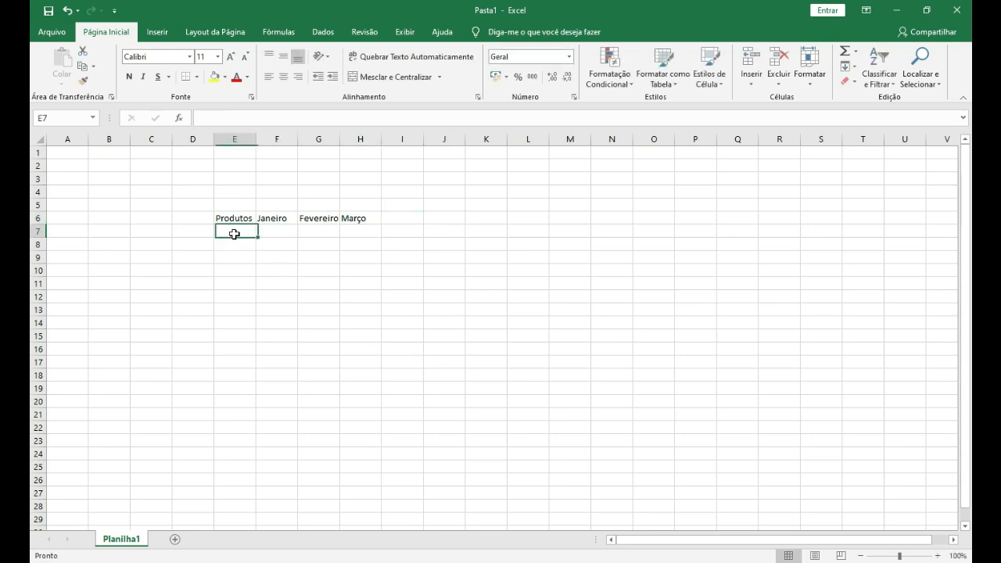
type("Queijo")
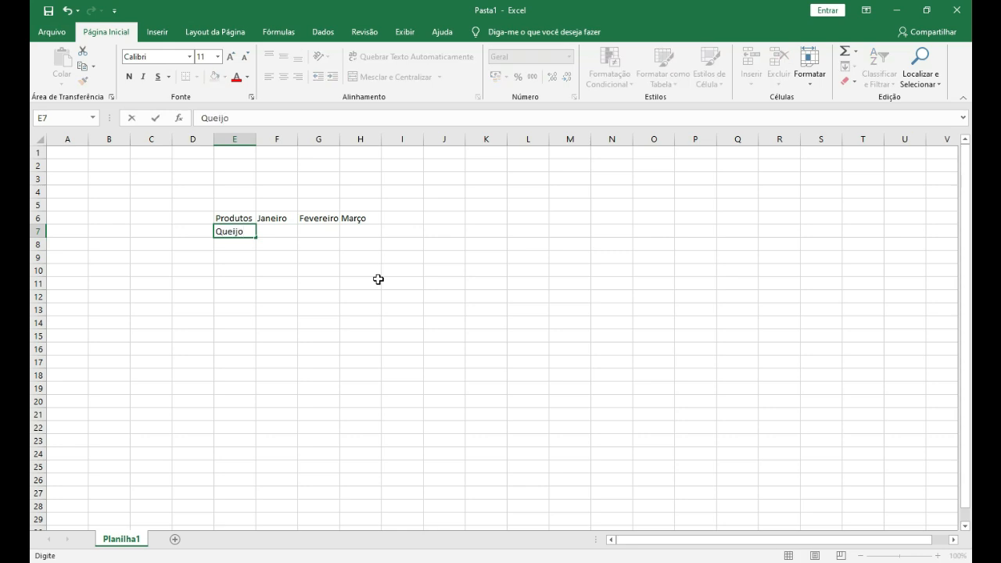
key("Return")
type("Ma")
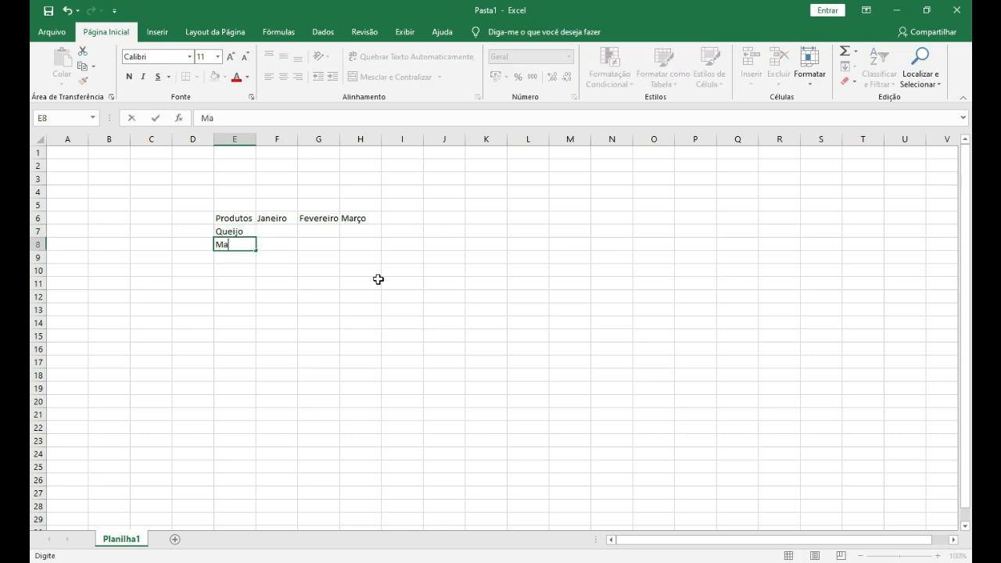
type("nteiga")
key("Return")
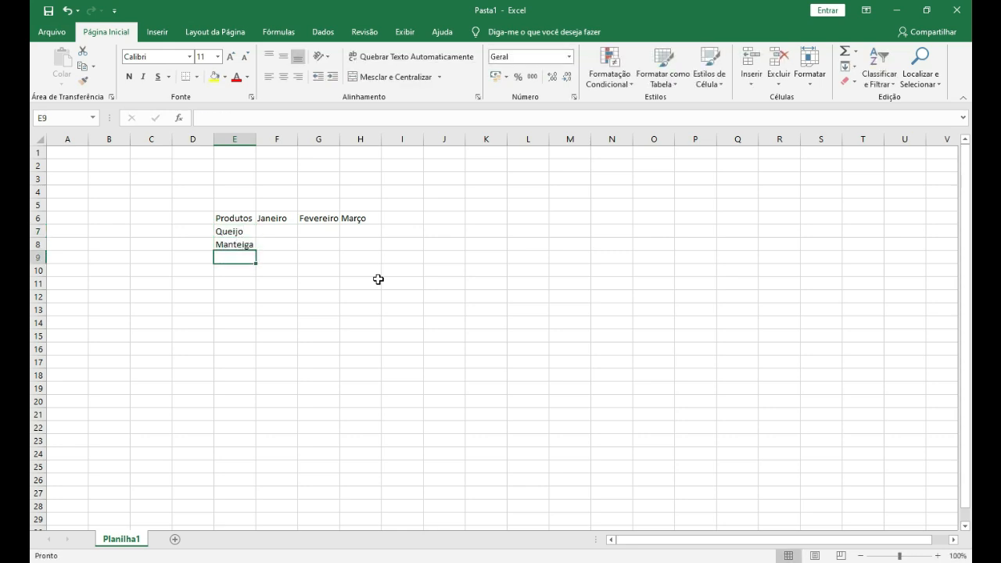
type("Iogurte")
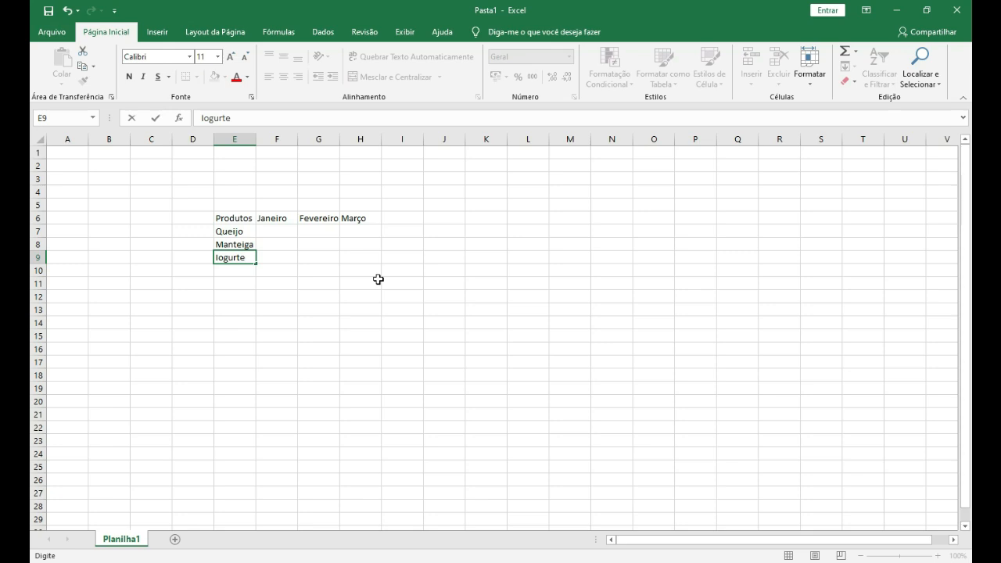
key("Return")
Step: Fill the Janeiro column with 1500 for Queijo, 1350 for Manteiga and 1600 for Iogurte
key("Up")
key("Up")
key("Up")
key("Right")
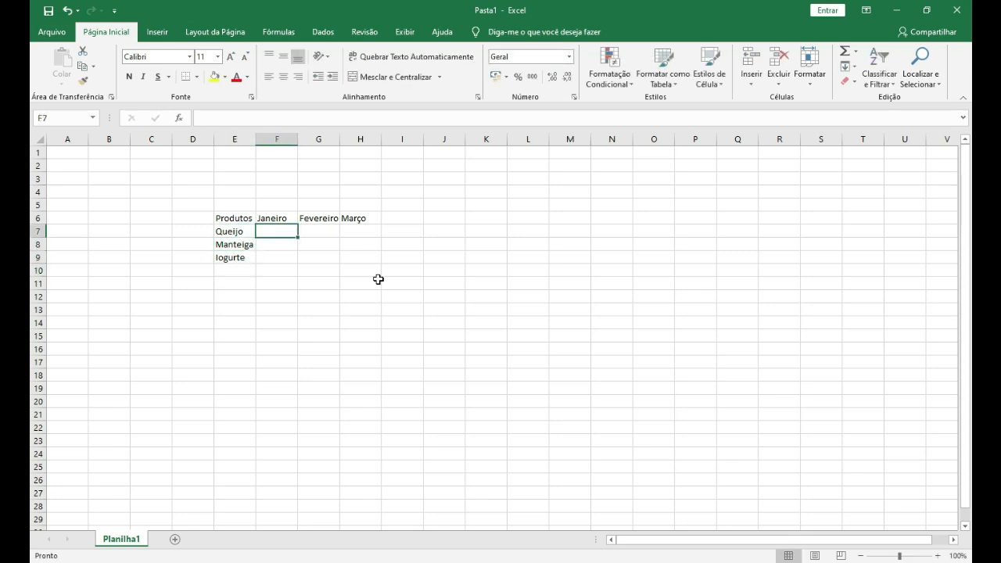
type("1500")
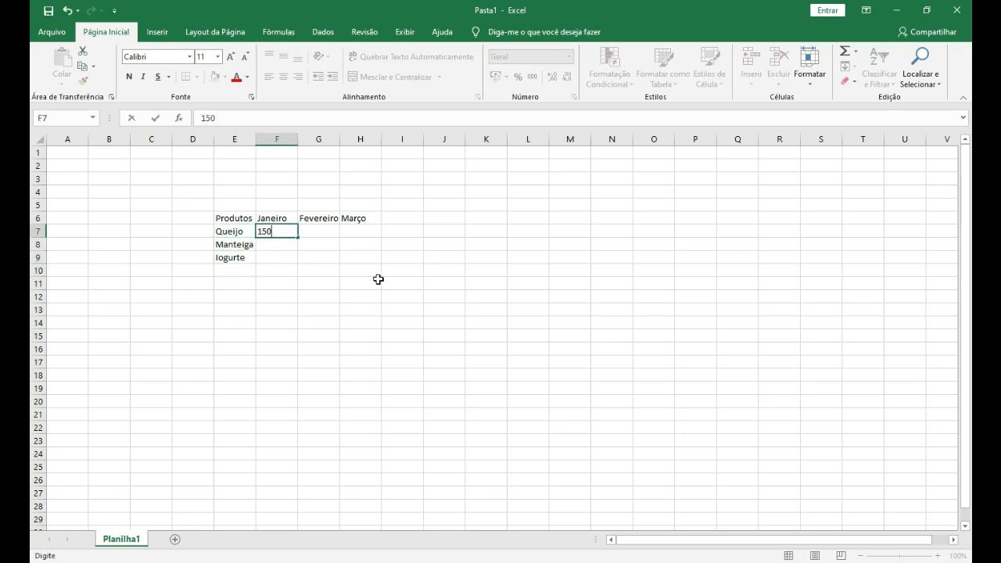
key("Return")
type("1350")
key("Return")
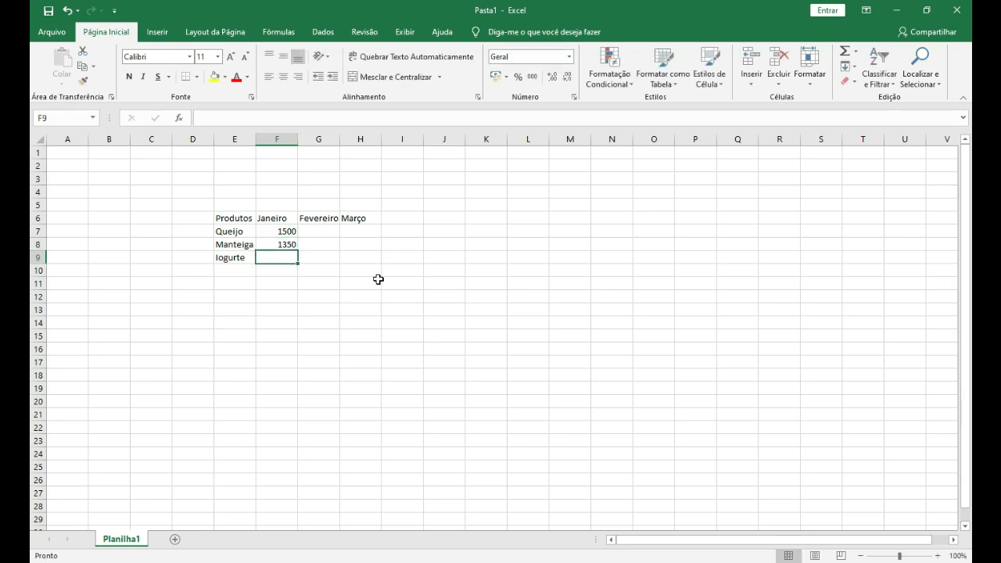
type("1600")
key("Return")
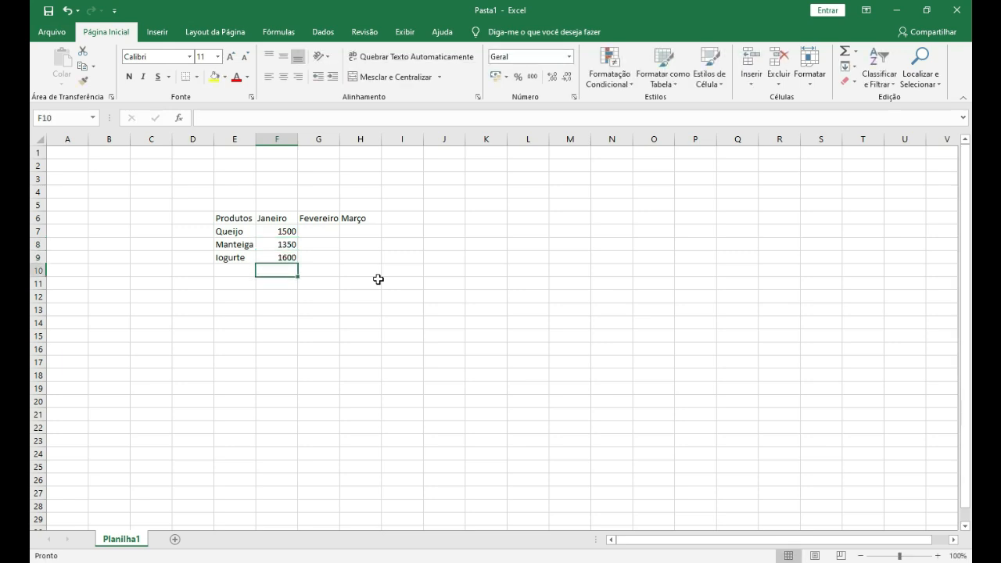
Step: Fill the Fevereiro column with 1250 for Queijo, 1420 for Manteiga and 1550 for Iogurte
key("Up")
key("Up")
key("Up")
key("Right")
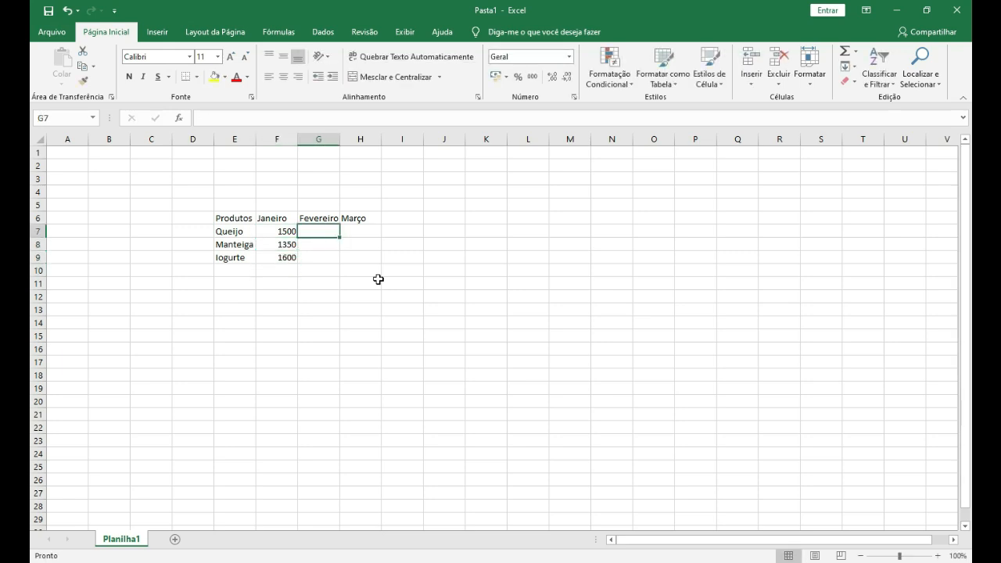
type("1250")
key("Return")
type("14")
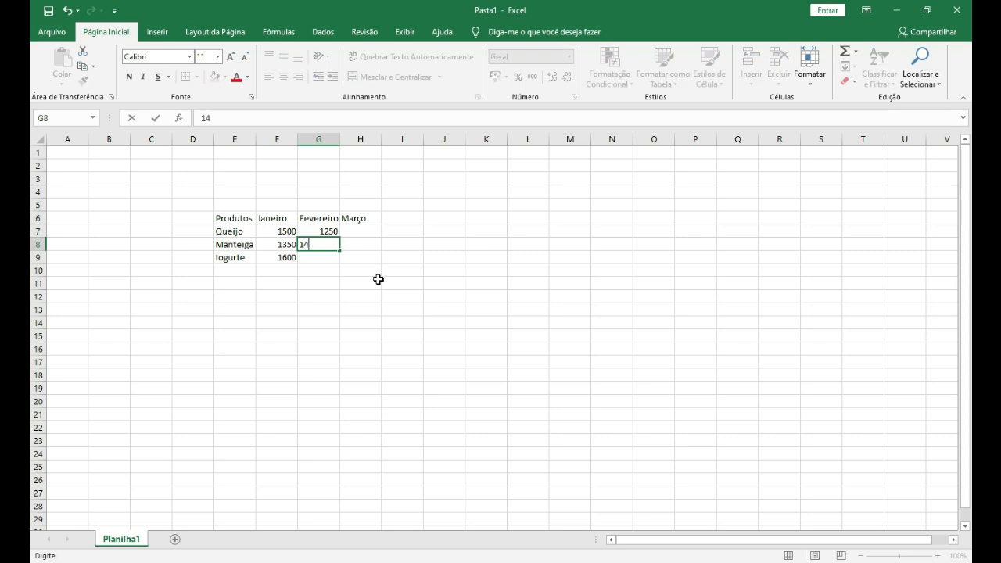
type("20")
key("Return")
type("1550")
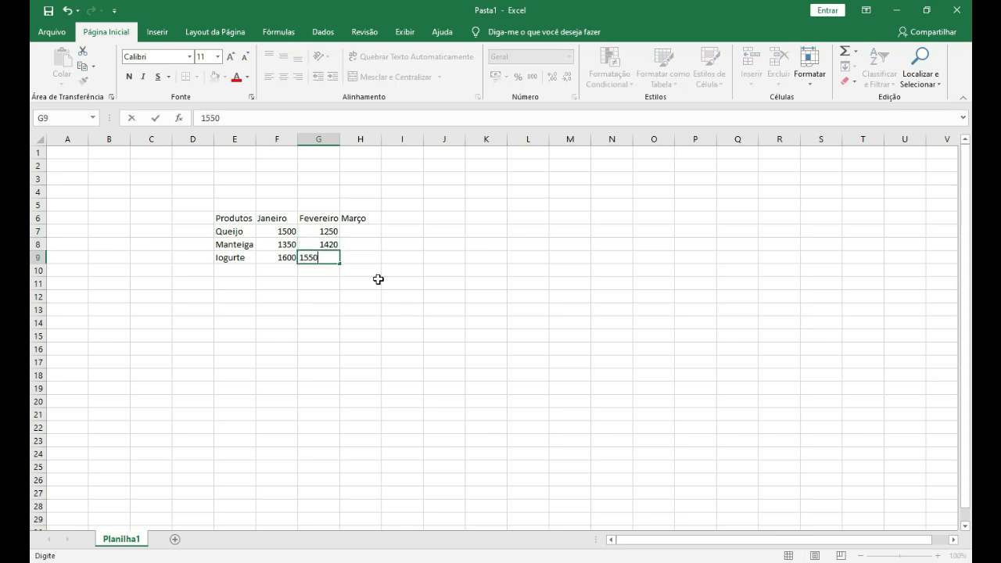
key("Return")
Step: Fill the Março column with 1080 for Queijo, 1160 for Manteiga and 1200 for Iogurte
key("Up")
key("Up")
key("Up")
key("Right")
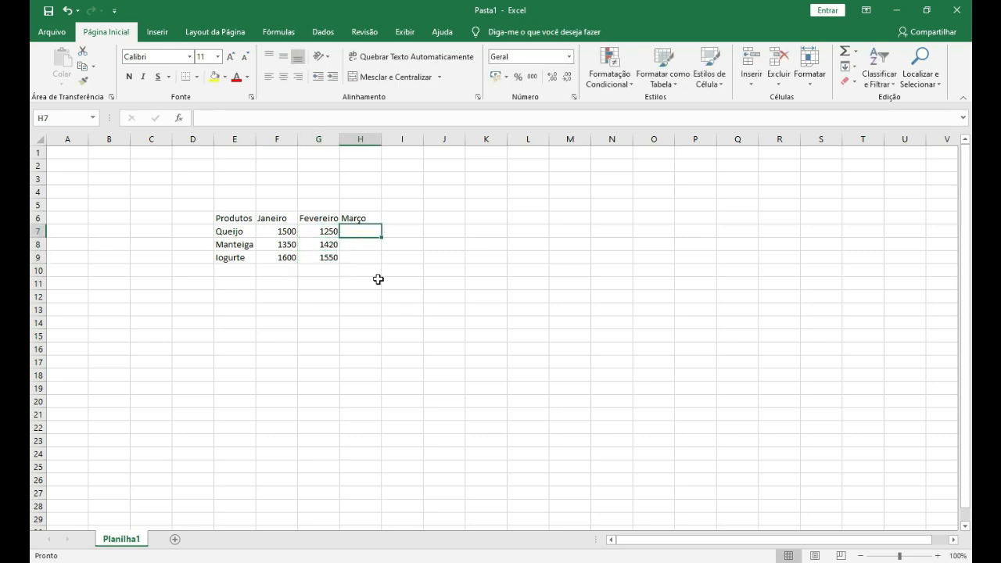
type("1080")
key("Return")
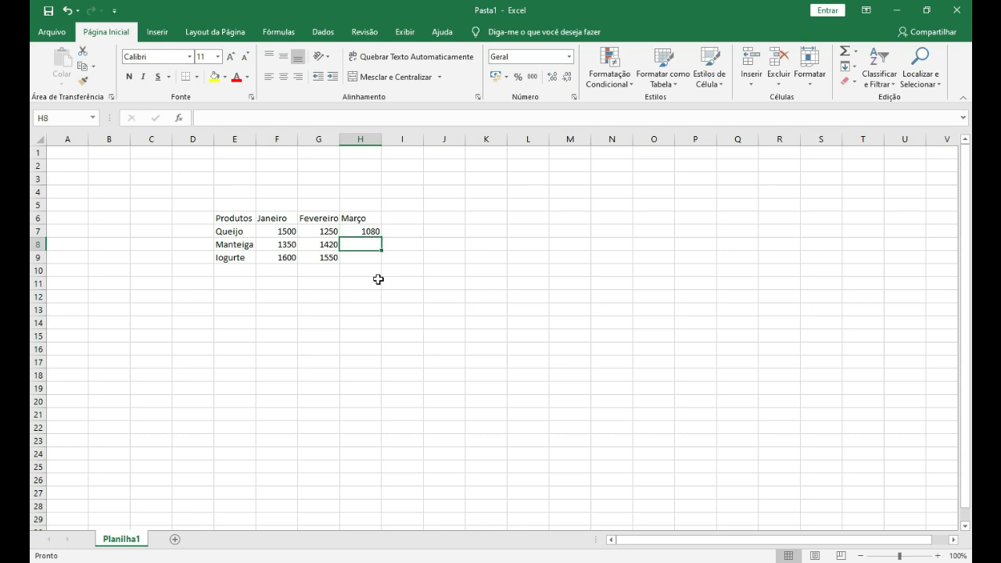
type("116")
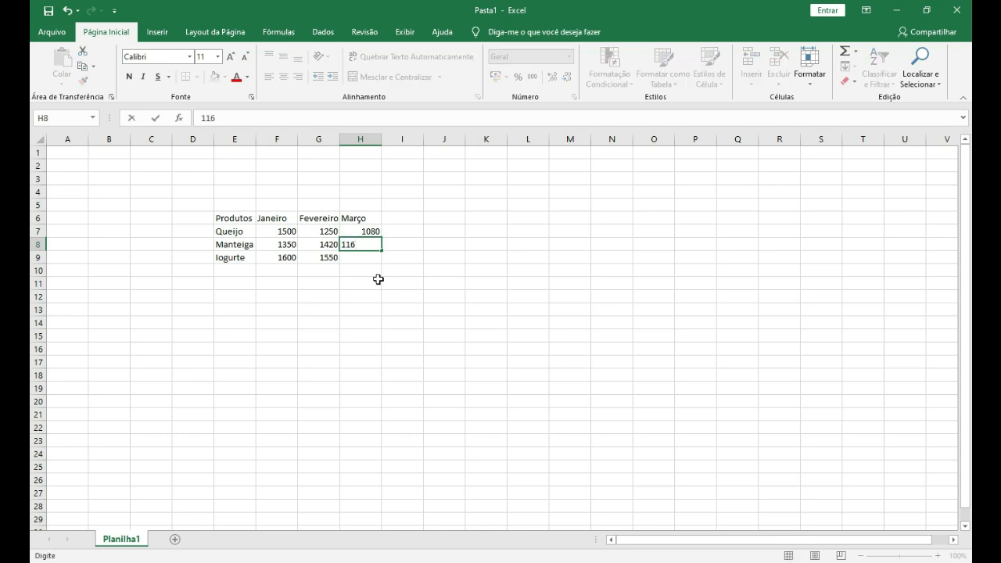
type("0")
key("Return")
type("1200")
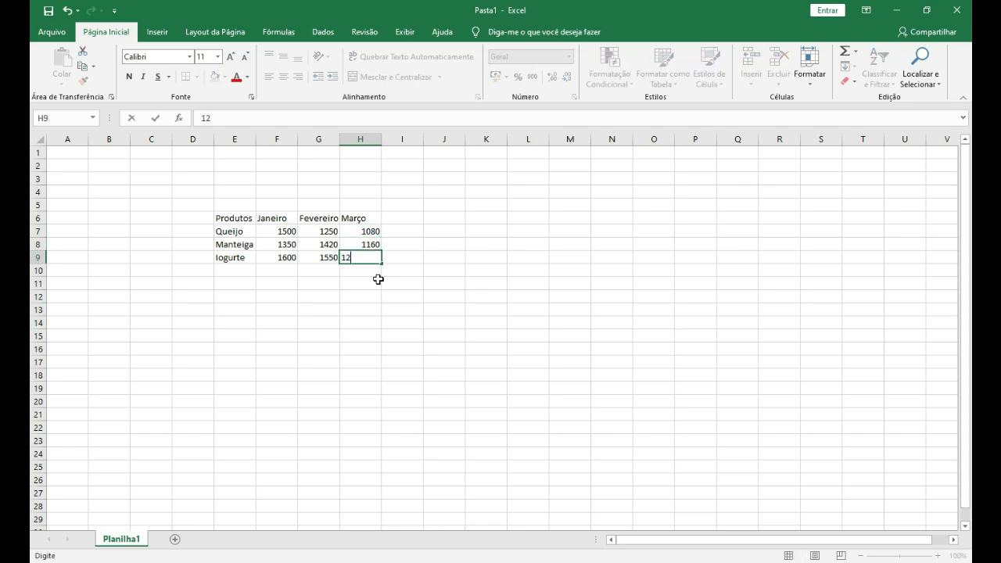
key("Return")
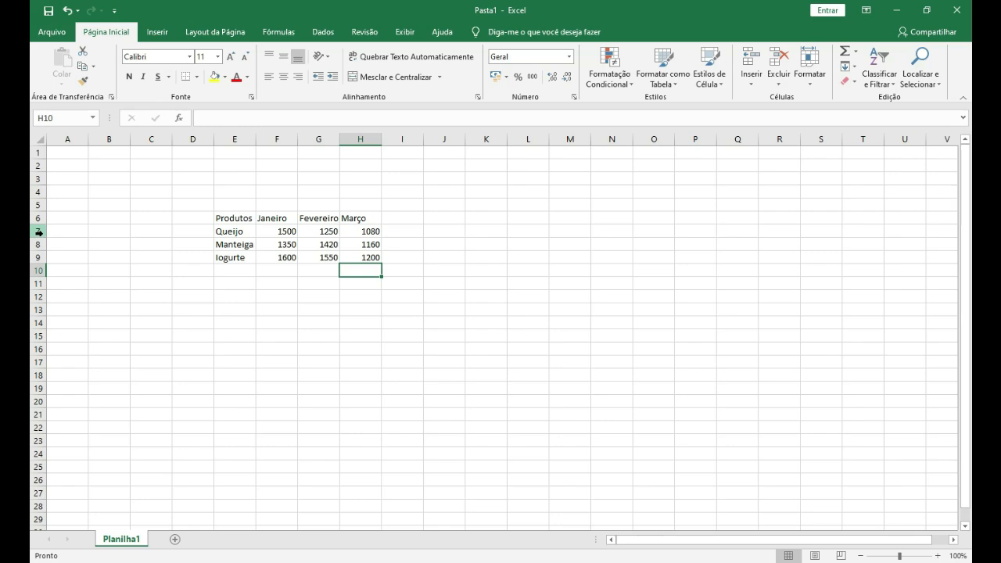
Step: Enlarge the worksheet view to 180% and examine the product table by month
left_click(938, 556)
left_click(938, 555)
left_click(938, 556)
left_click(938, 556)
left_click(938, 556)
left_click(938, 556)
left_click(938, 556)
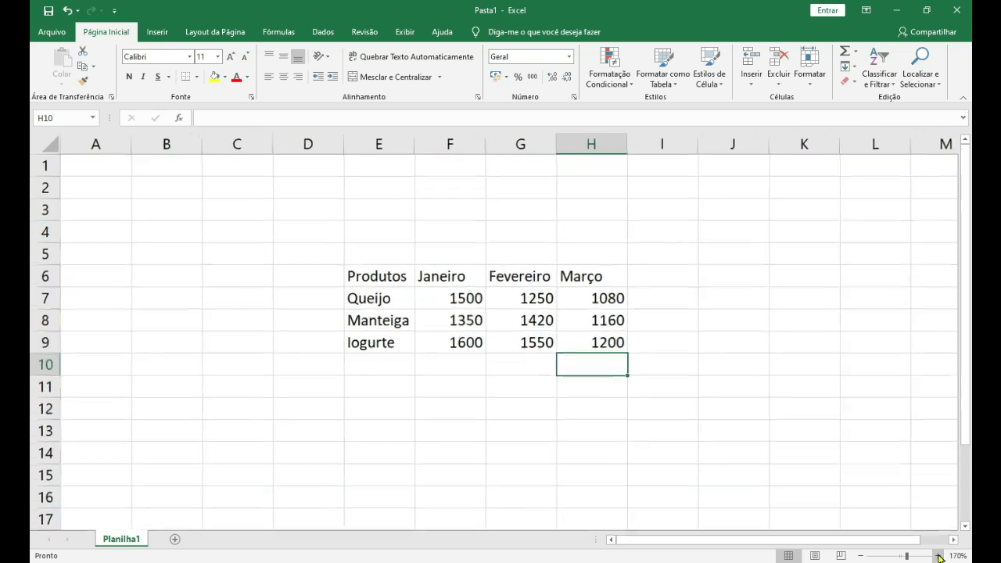
left_click(938, 555)
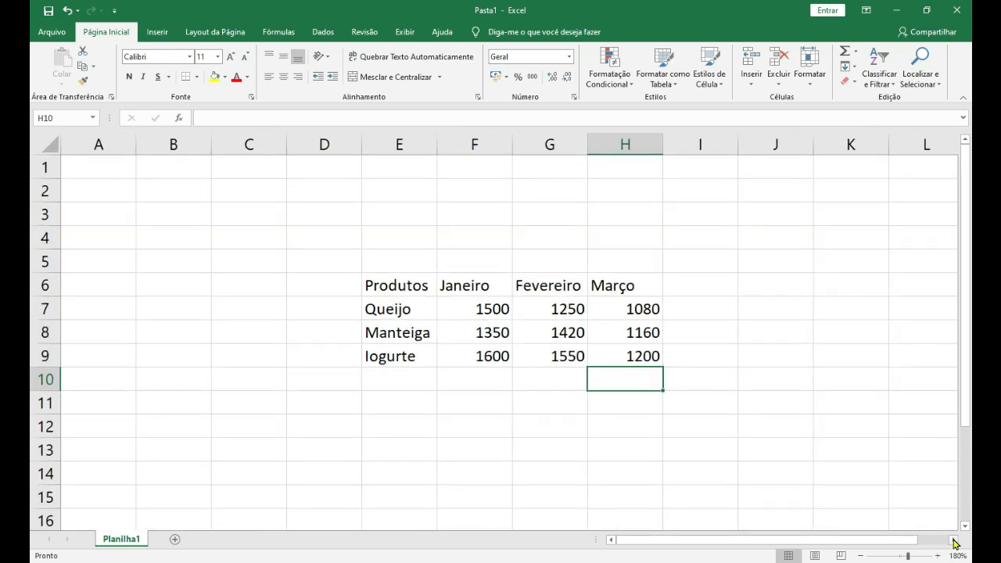
left_click(953, 539)
left_click(953, 539)
left_click(774, 399)
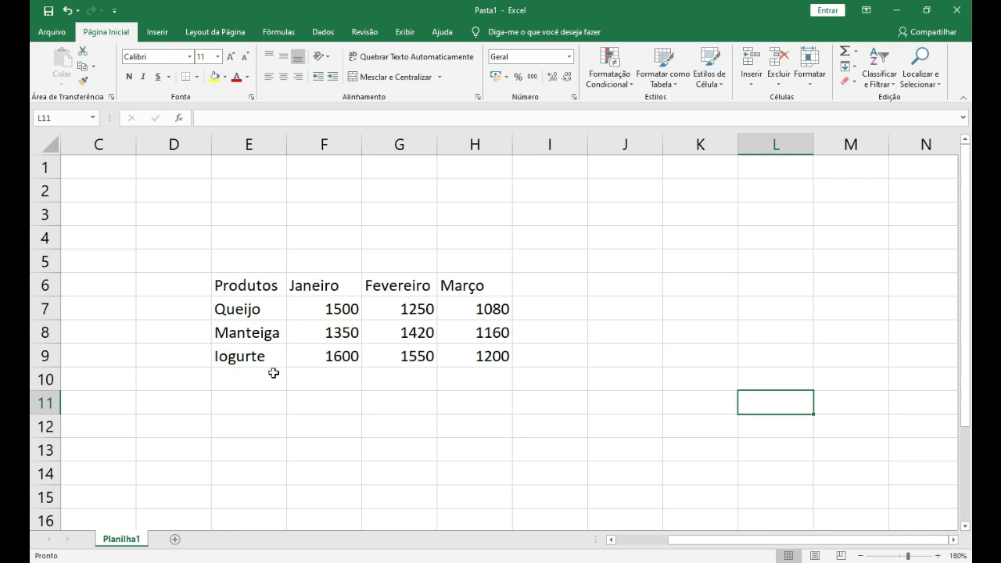
Step: Add Pão de Queijo as a new product in cell E10, below Iogurte
left_click(242, 378)
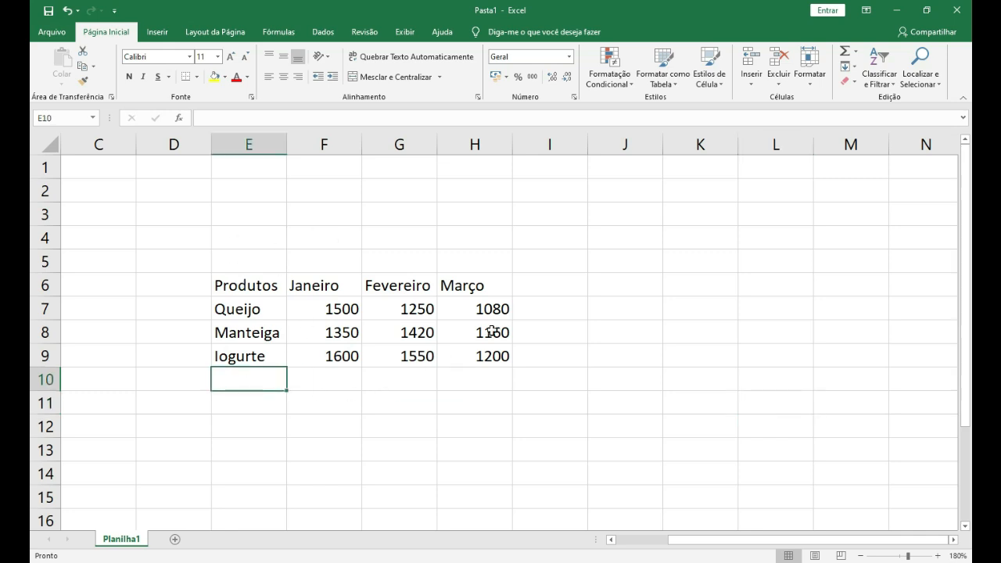
type("Pão de Queijo")
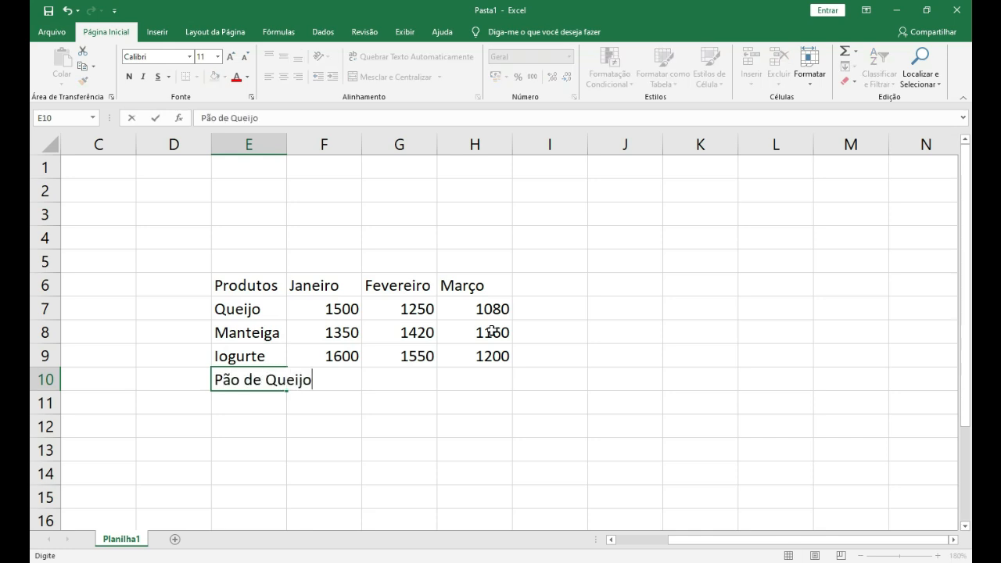
key("Return")
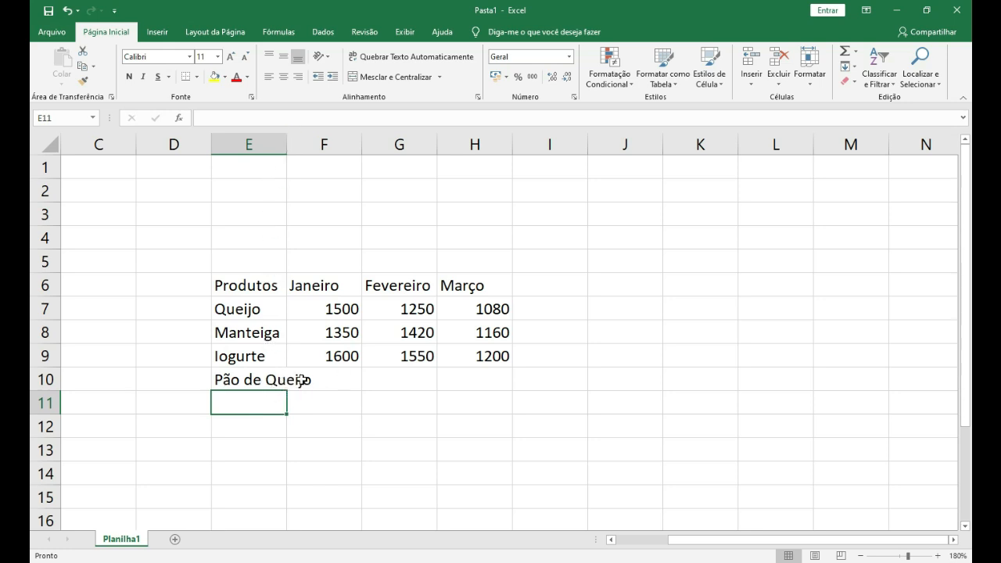
Step: Fill the Pão de Queijo row with 800 for Janeiro, 650 for Fevereiro and 540 for Março
left_click(336, 382)
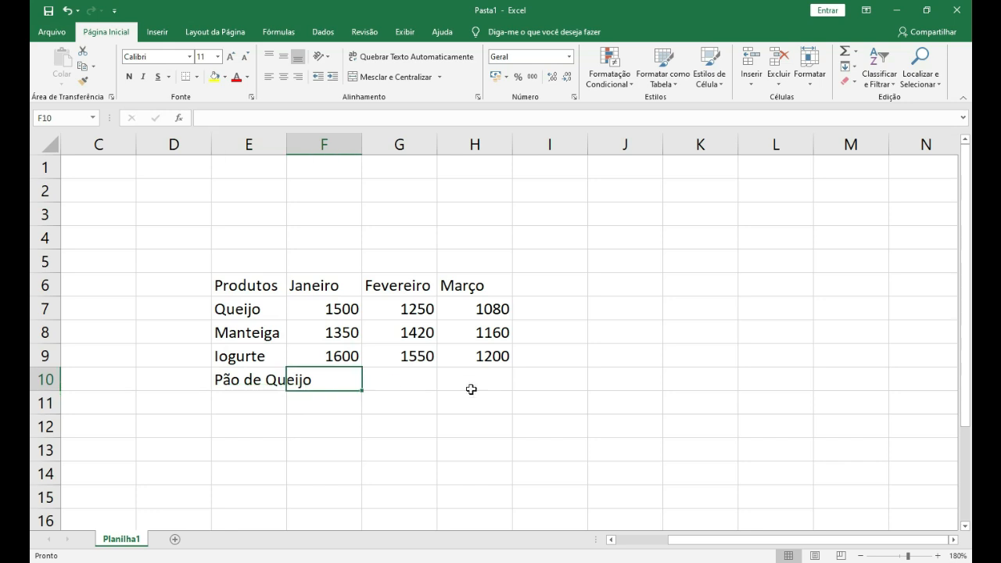
type("800")
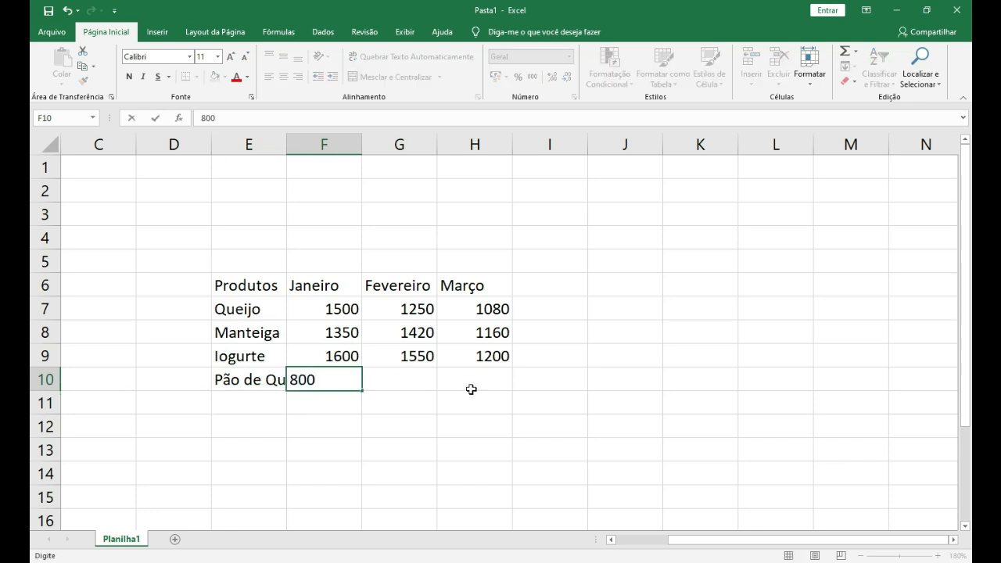
key("Tab")
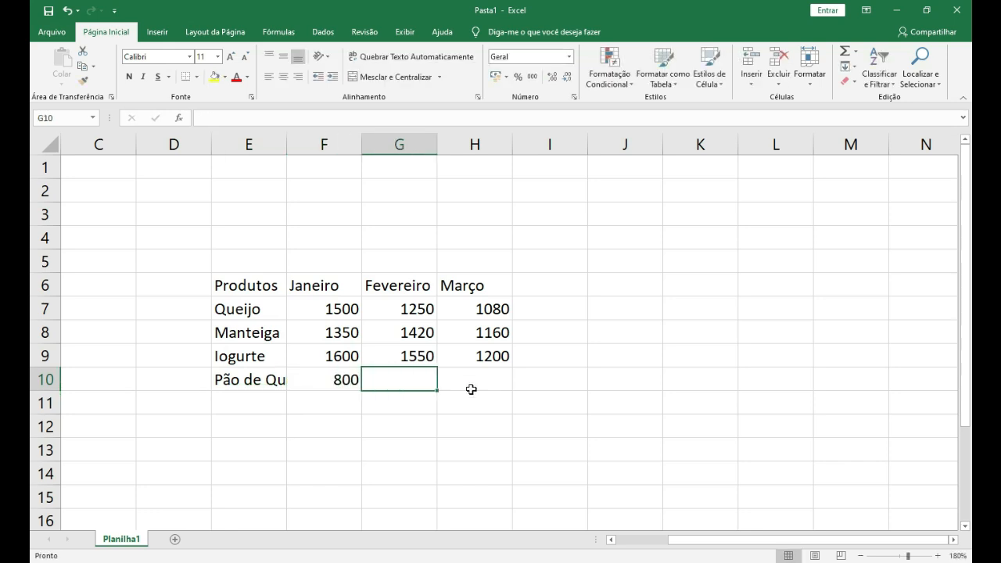
type("650")
key("Tab")
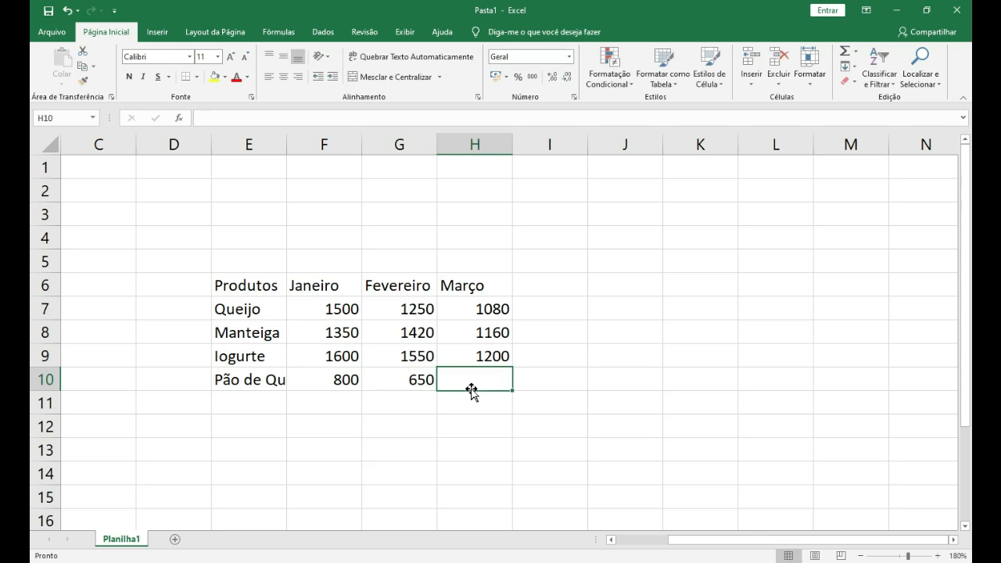
type("540")
key("Return")
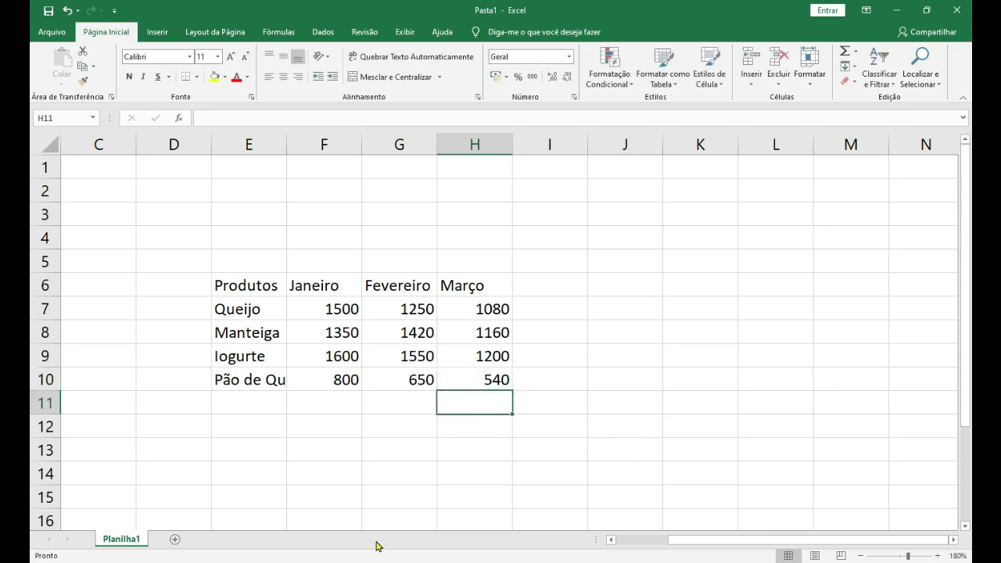
Step: Clear the Janeiro value of Pão de Queijo in F10 and enter 500 in its place
left_click(257, 380)
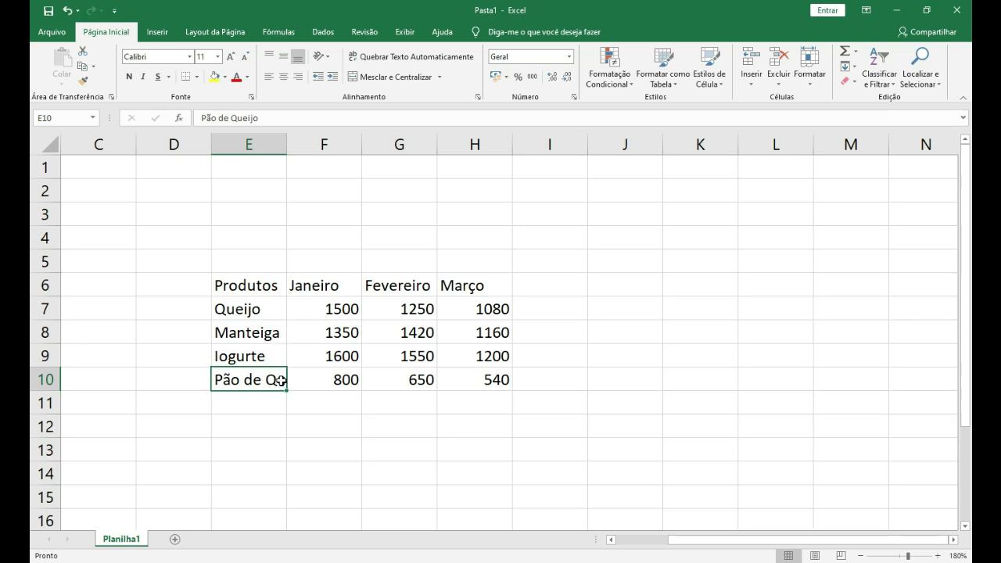
left_click(331, 370)
key("Delete")
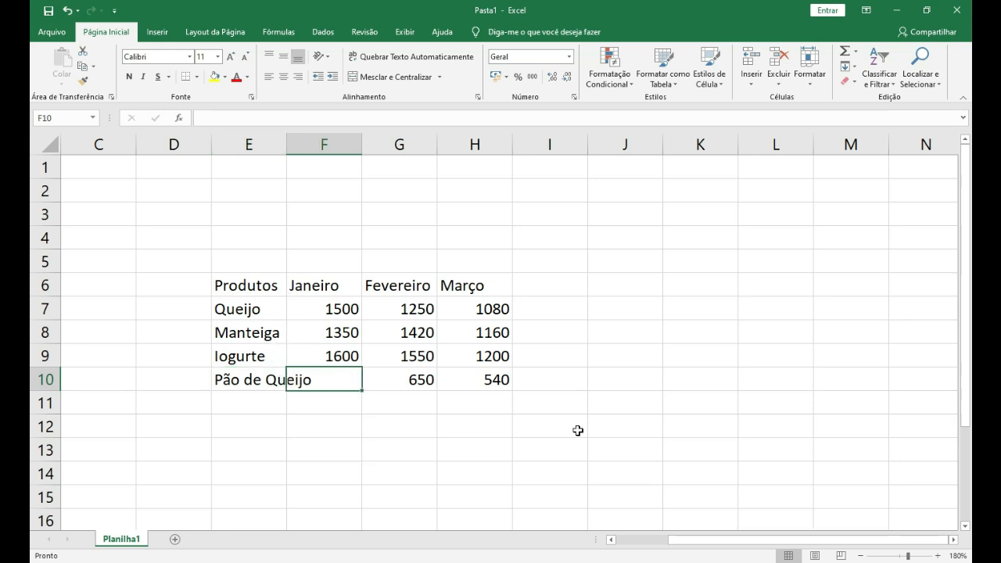
key("Return")
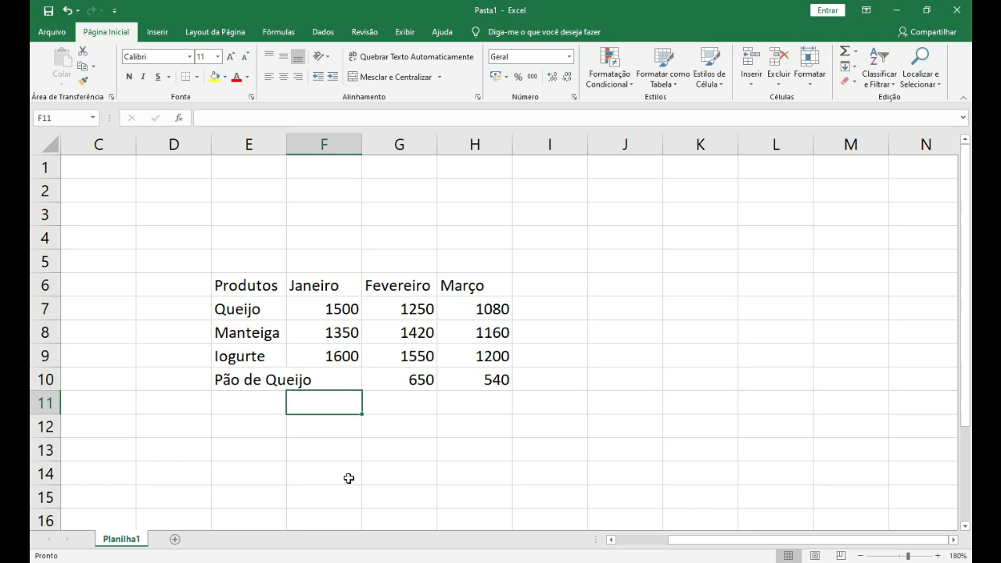
left_click(336, 381)
type("500")
key("Return")
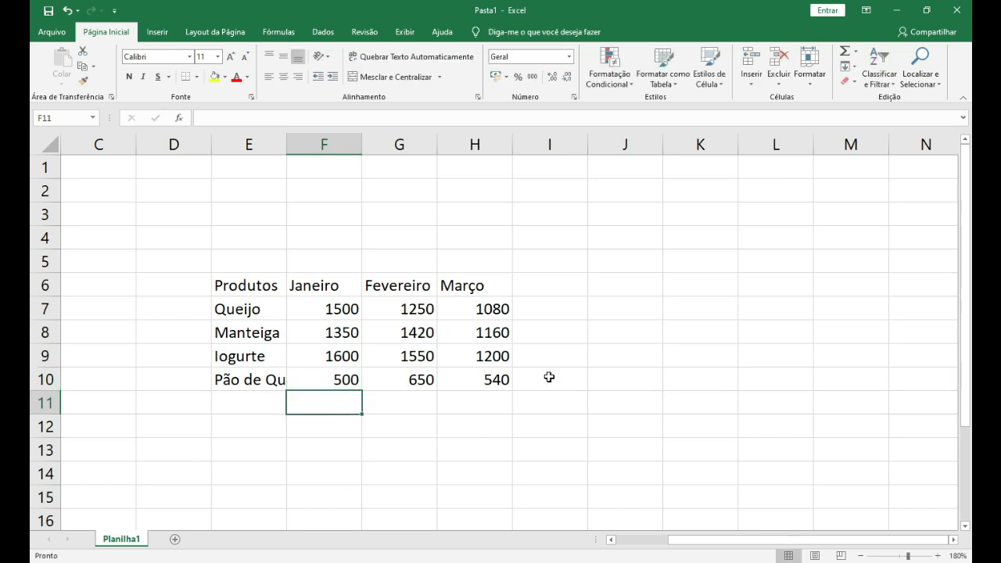
Step: Try a wider and a narrower column E by hand, and AutoFit its width to the longest product name
left_click(637, 344)
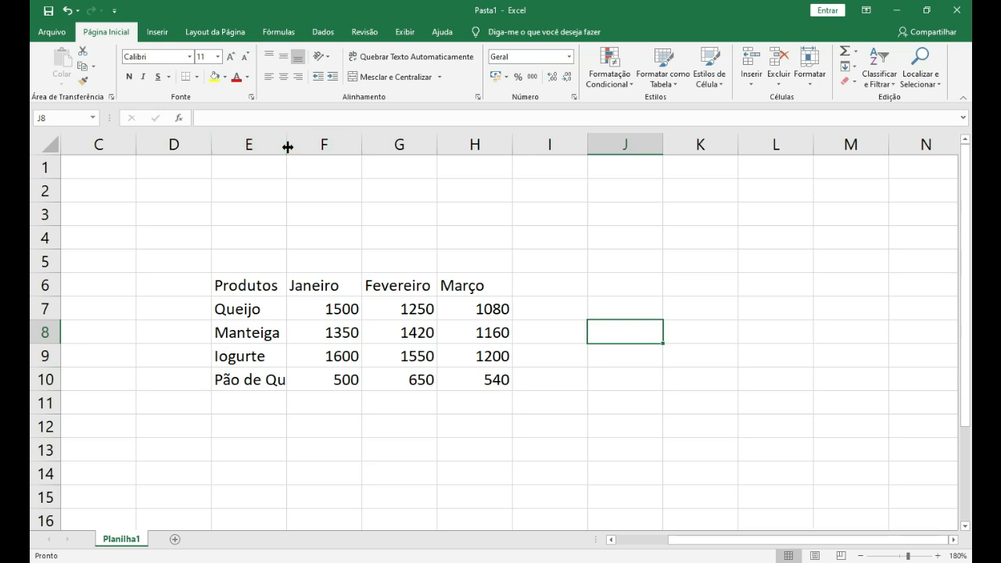
left_click_drag(288, 147, 342, 157)
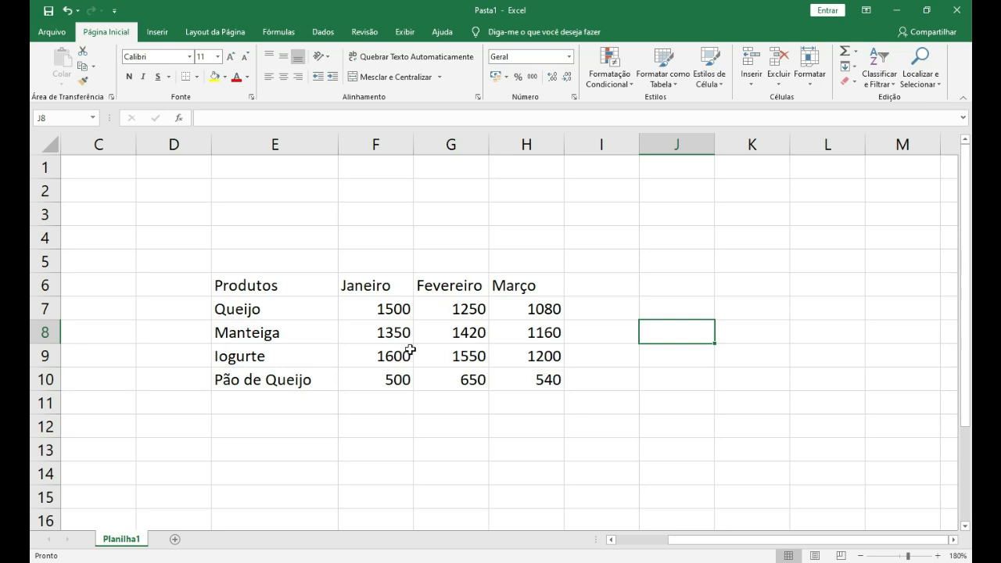
left_click(343, 443)
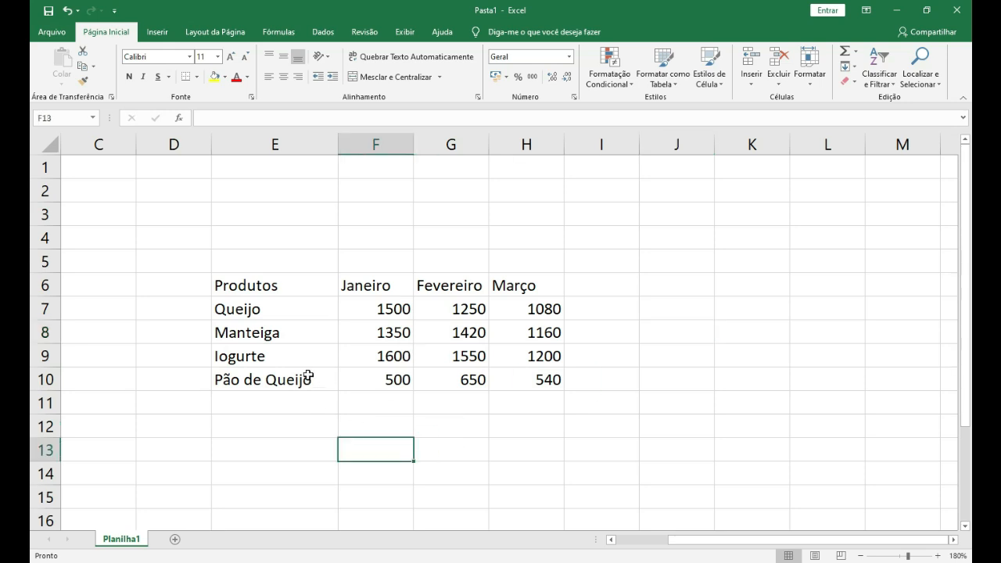
left_click(247, 380)
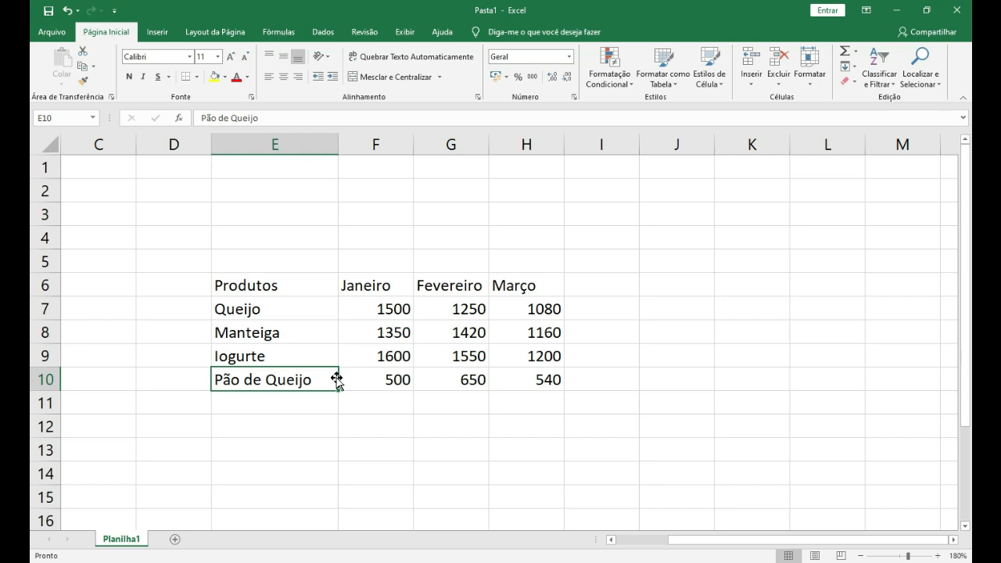
left_click(366, 217)
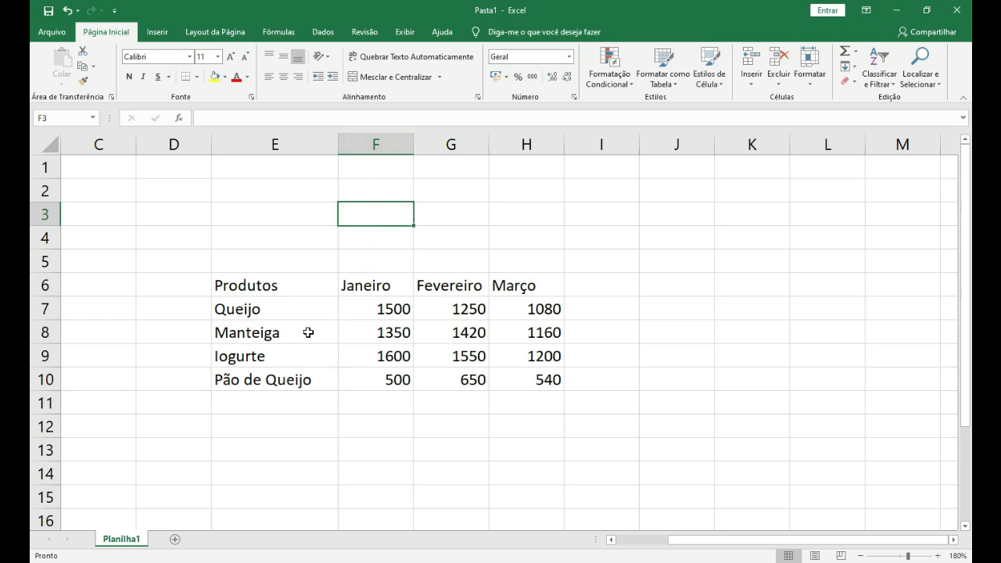
left_click_drag(338, 148, 277, 151)
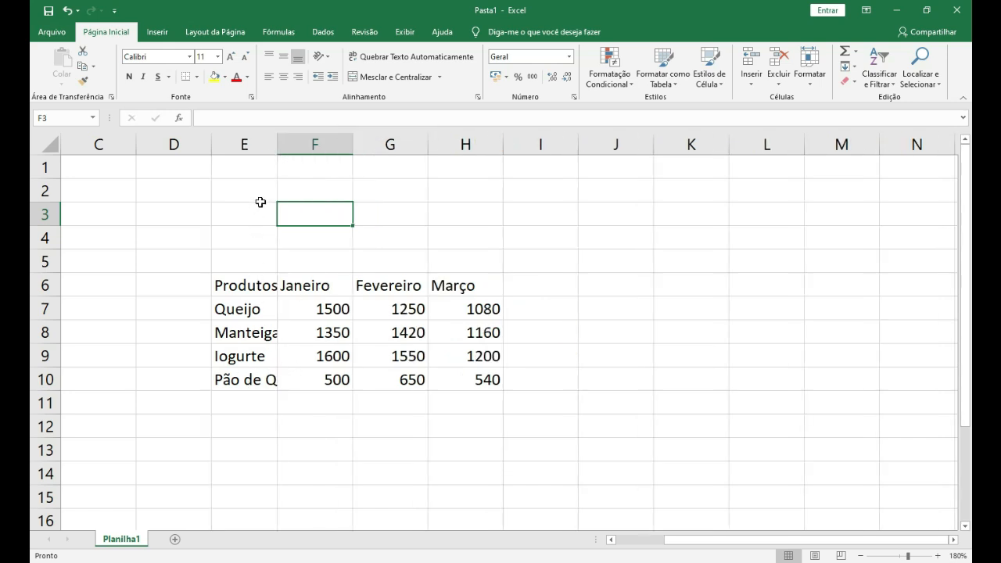
double_click(277, 144)
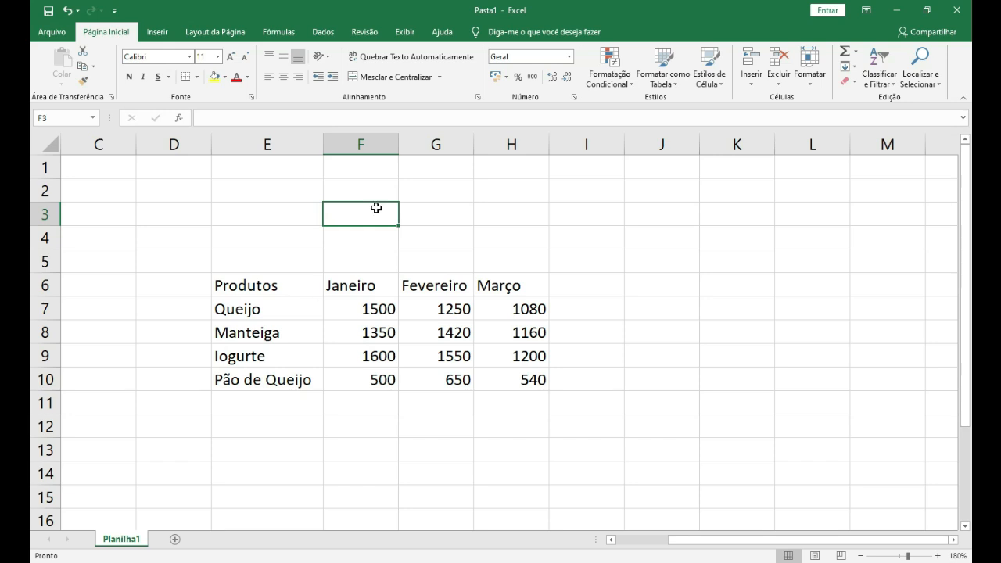
Step: Fit the widths of columns F, G and H individually to their month names and values
left_click_drag(398, 145, 385, 145)
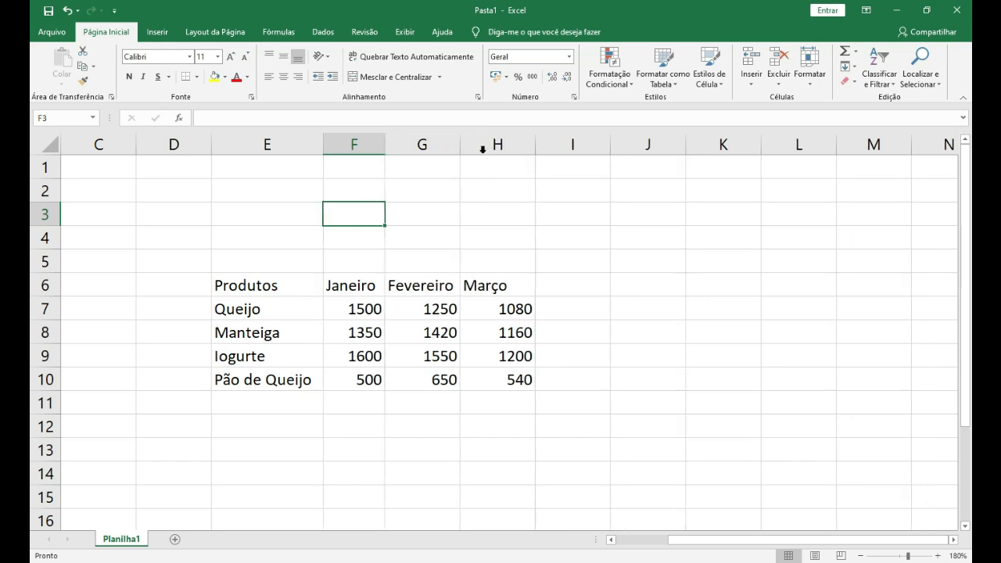
left_click_drag(459, 145, 464, 145)
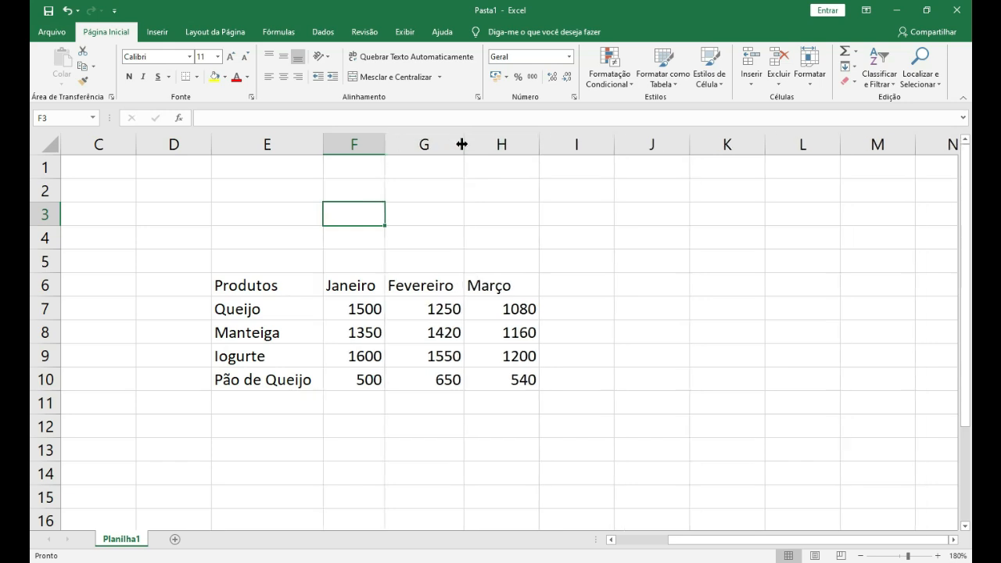
double_click(538, 144)
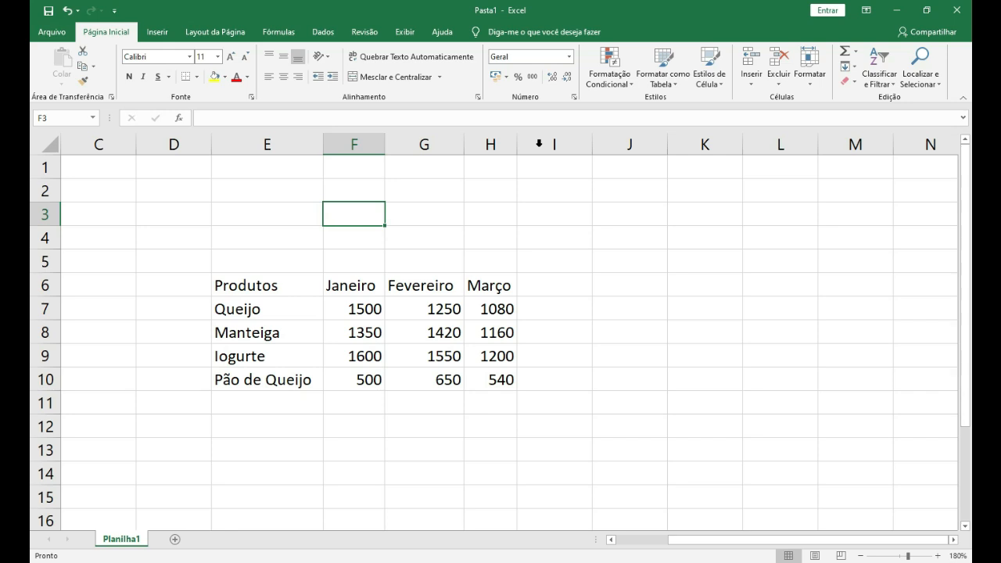
left_click(312, 419)
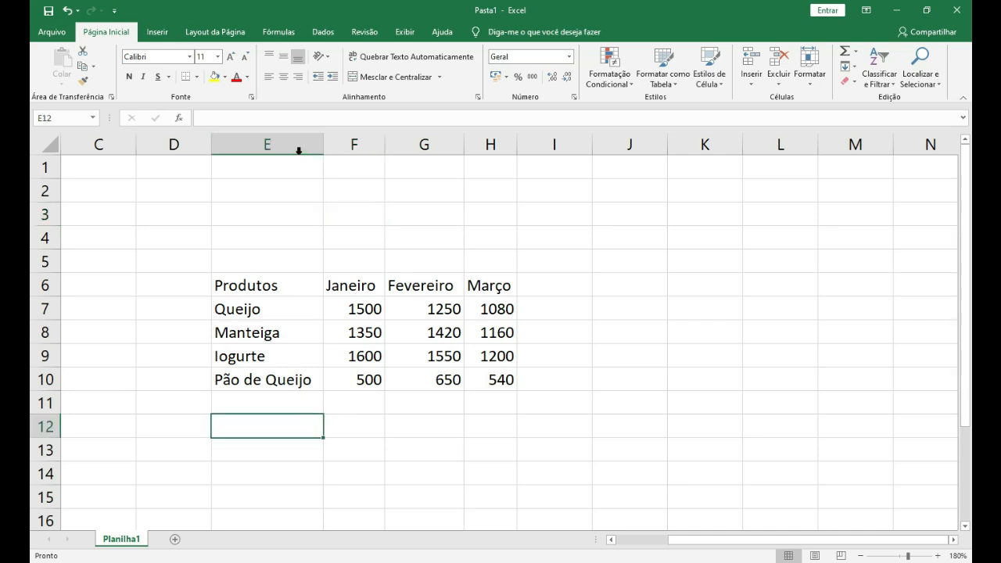
Step: Increase the height of header row 6 and reduce it to slightly less than the other rows
left_click(43, 285)
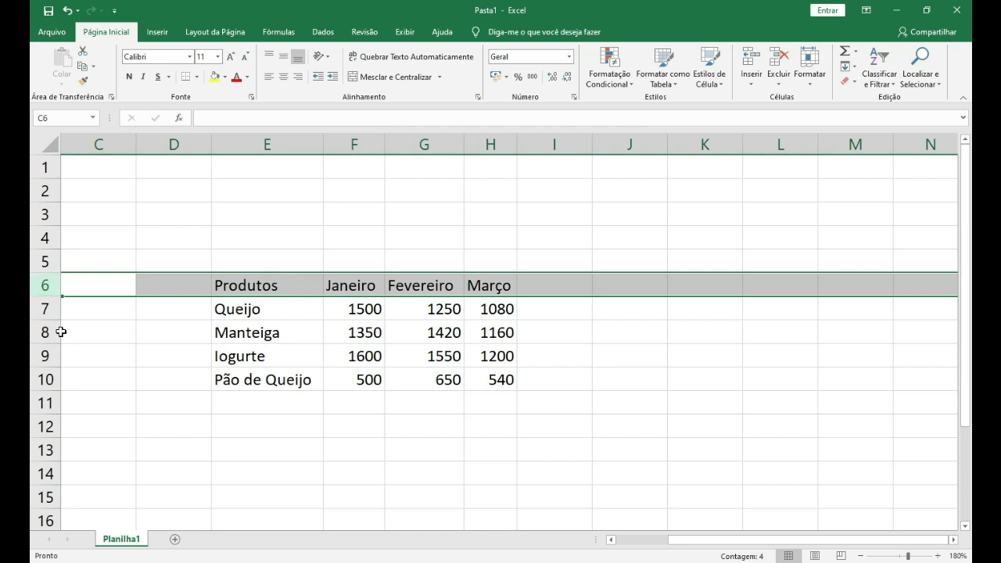
left_click_drag(47, 295, 47, 317)
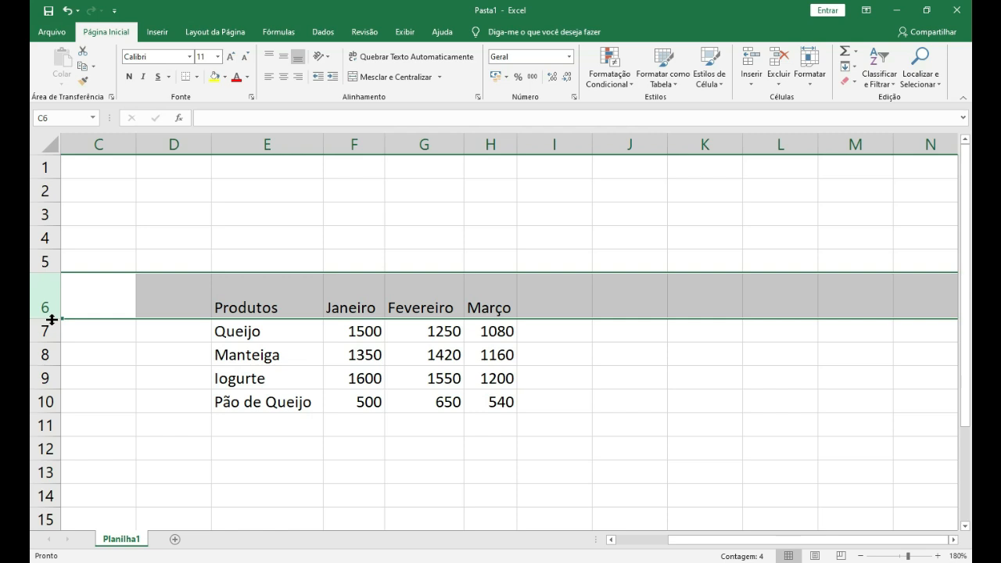
left_click_drag(52, 319, 58, 294)
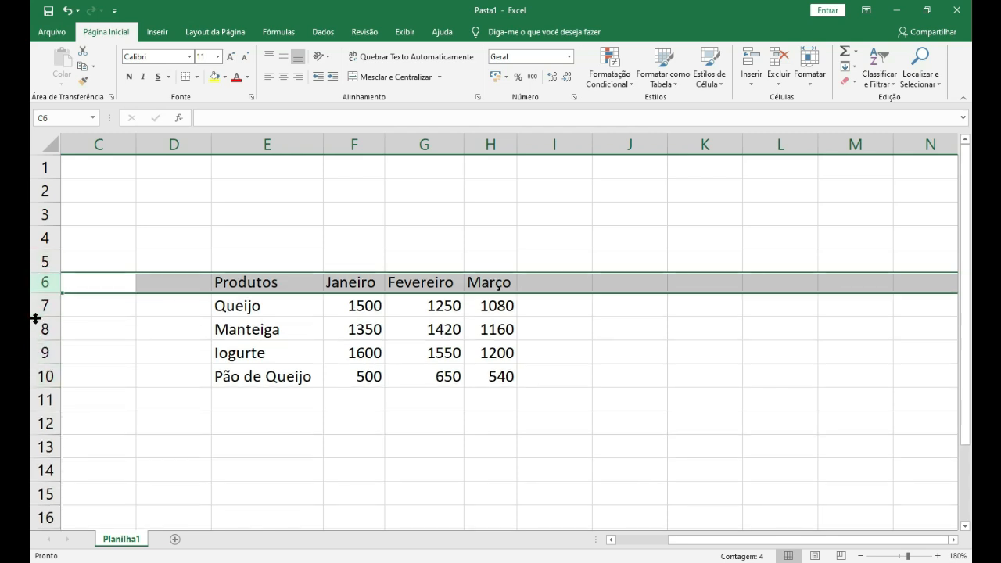
left_click(622, 377)
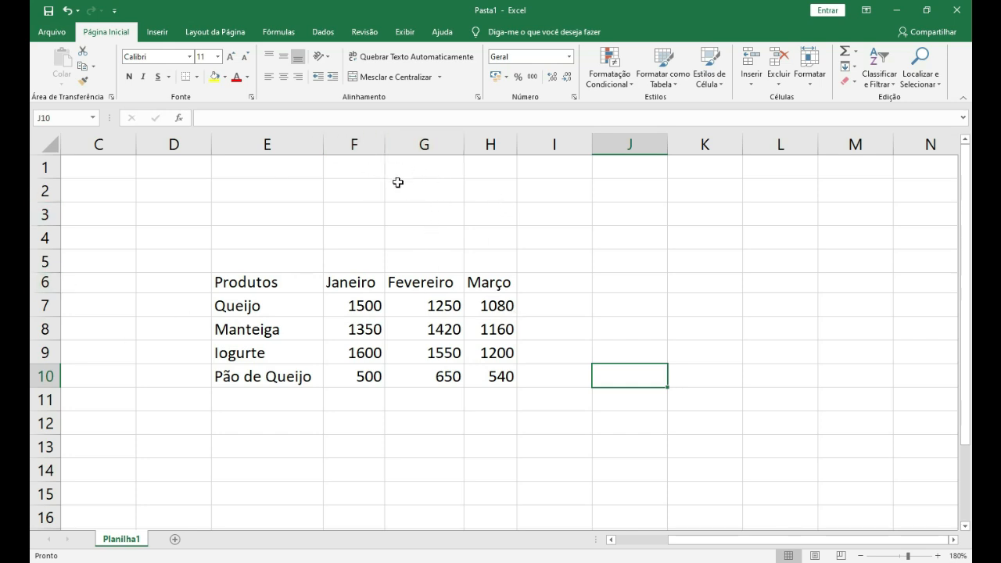
Step: Widen the three month columns F to H together so they share one equal, roomier width
left_click_drag(364, 144, 494, 148)
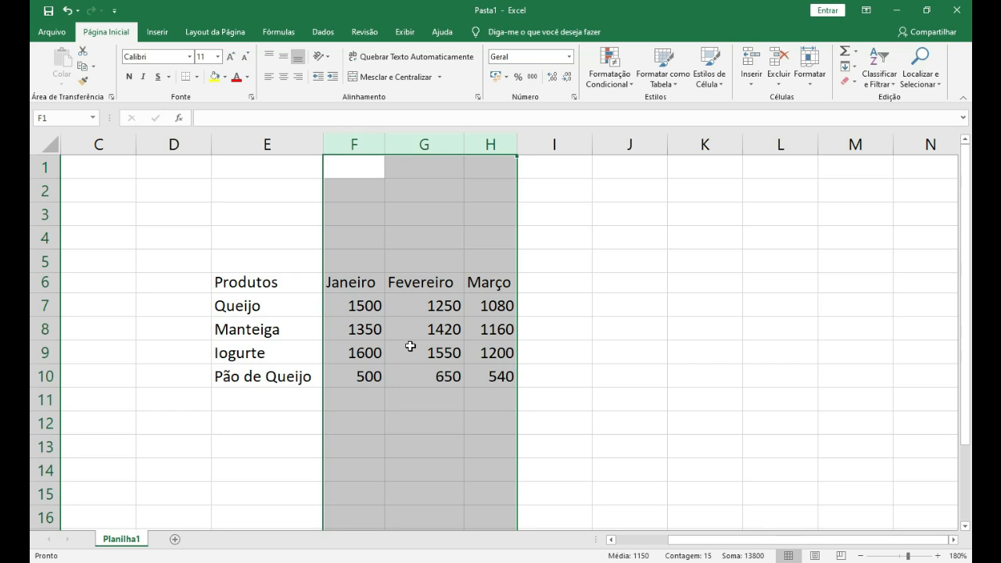
left_click(363, 148)
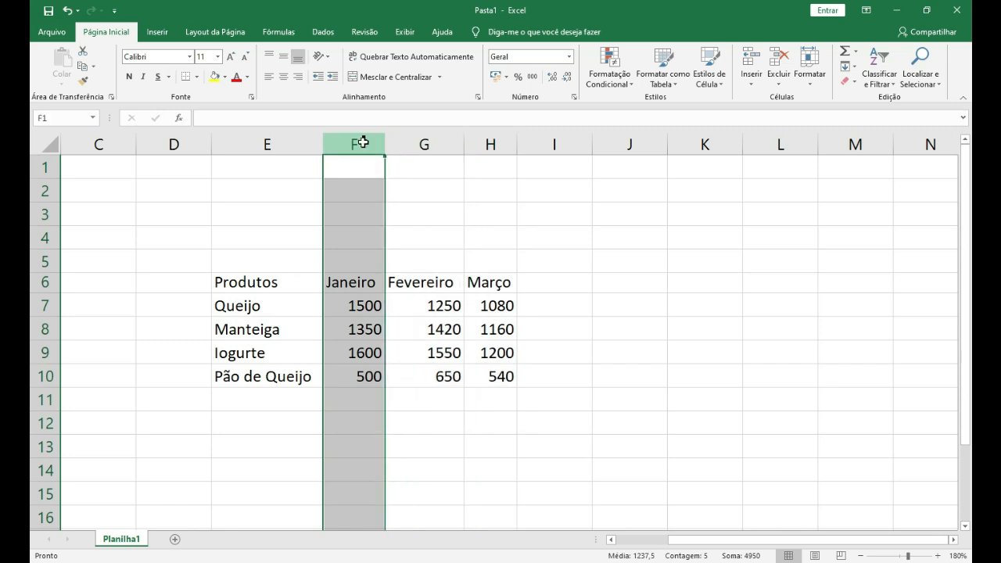
left_click_drag(362, 140, 490, 142)
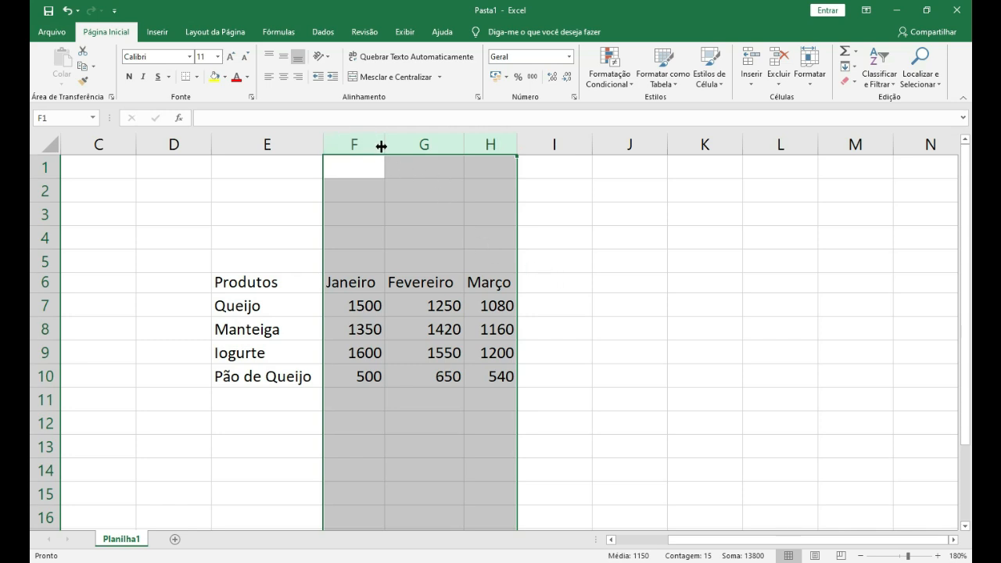
left_click_drag(382, 146, 415, 144)
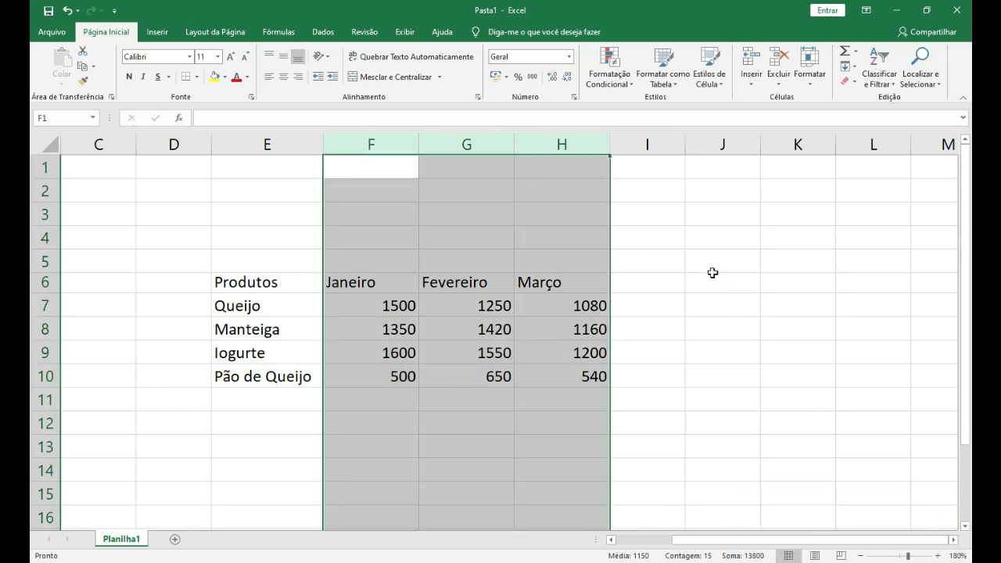
left_click(466, 254)
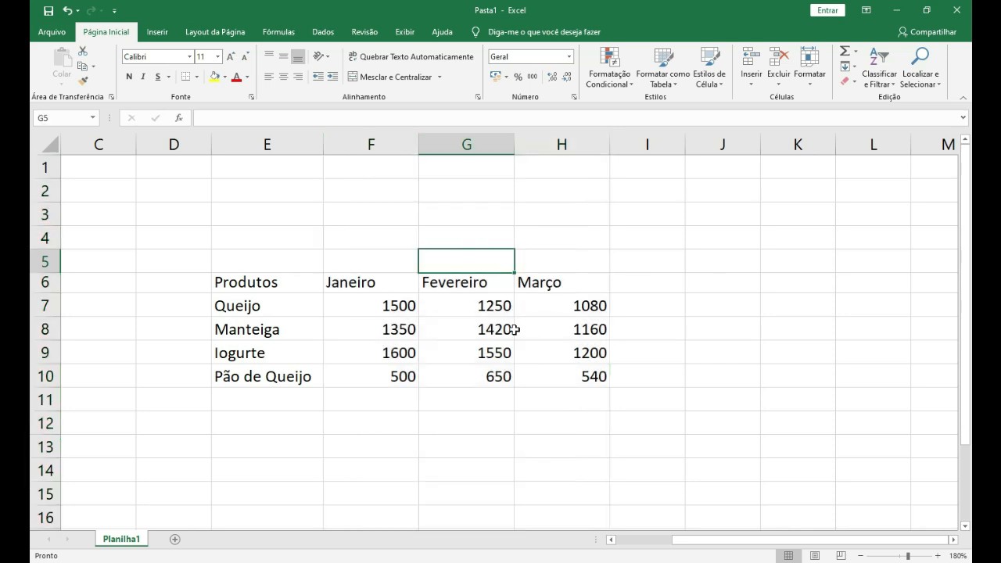
Step: Select the Queijo values in F7:H7 and examine the cell size formatting options without applying any
left_click_drag(373, 305, 552, 303)
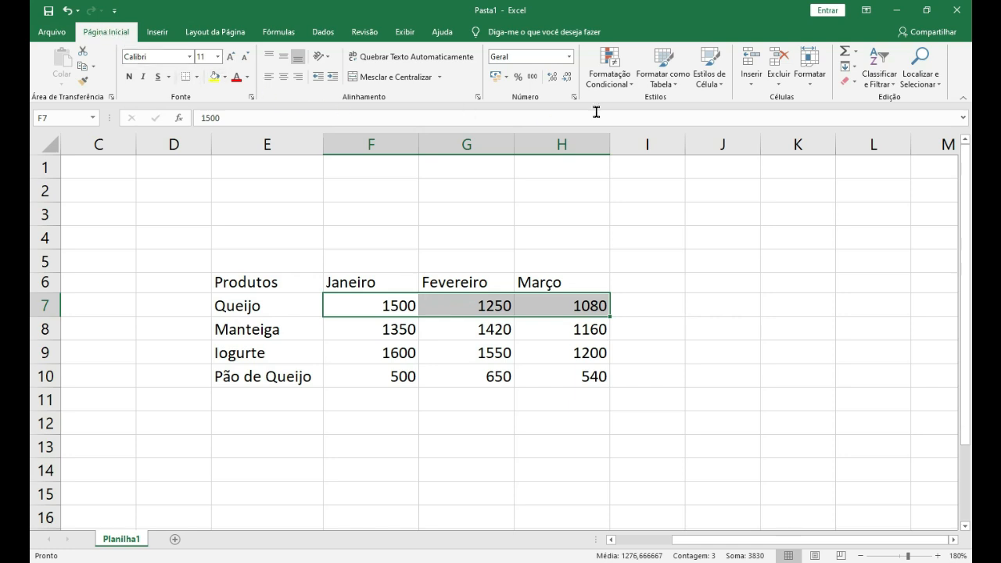
left_click(813, 83)
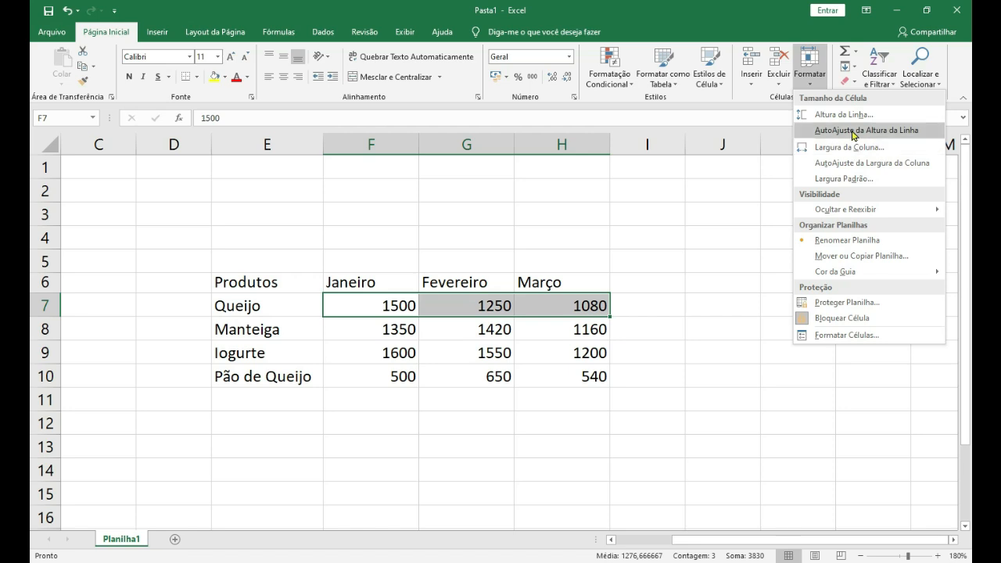
left_click(748, 165)
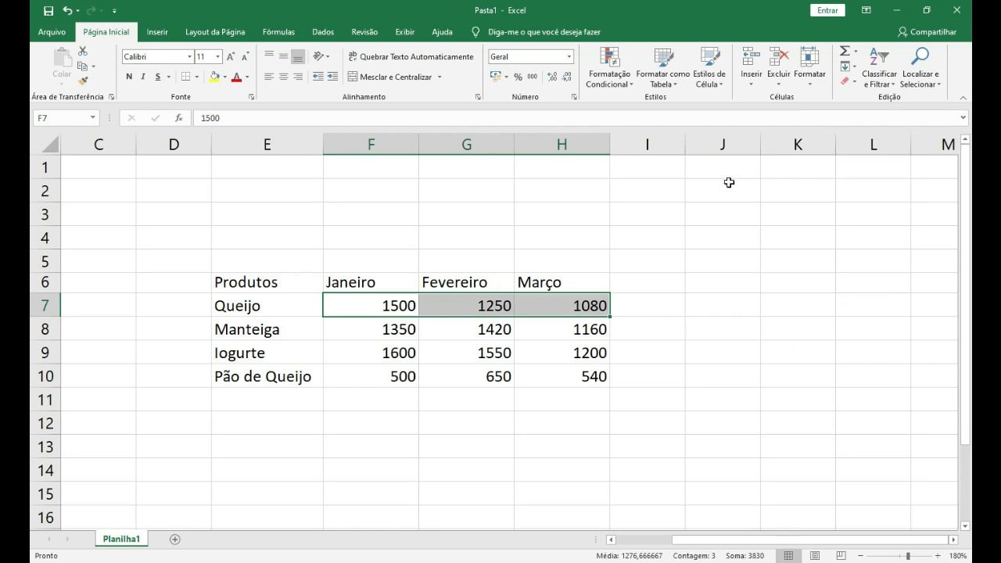
Step: Set the width of the three month columns F to H to 8
left_click(573, 145)
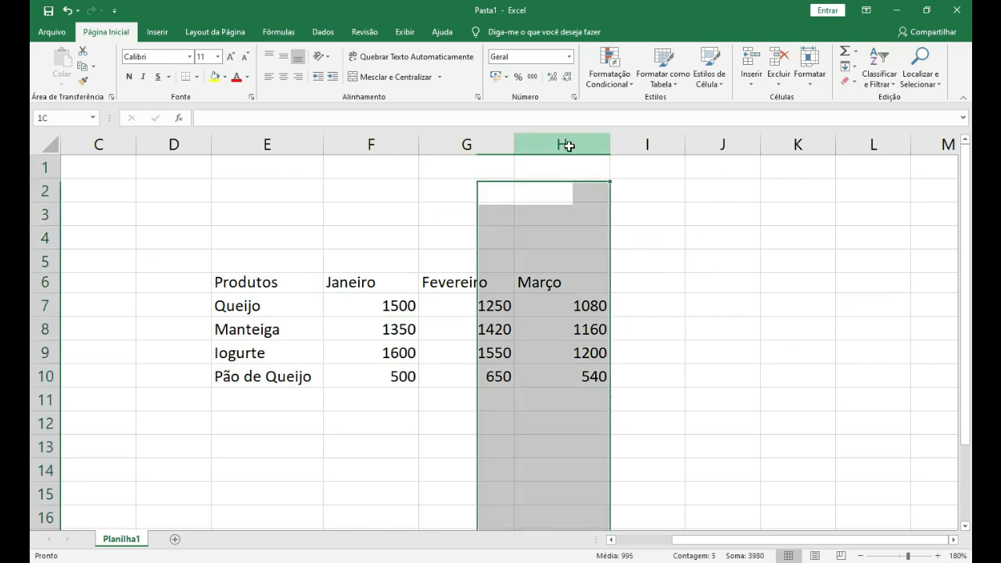
left_click_drag(568, 145, 377, 137)
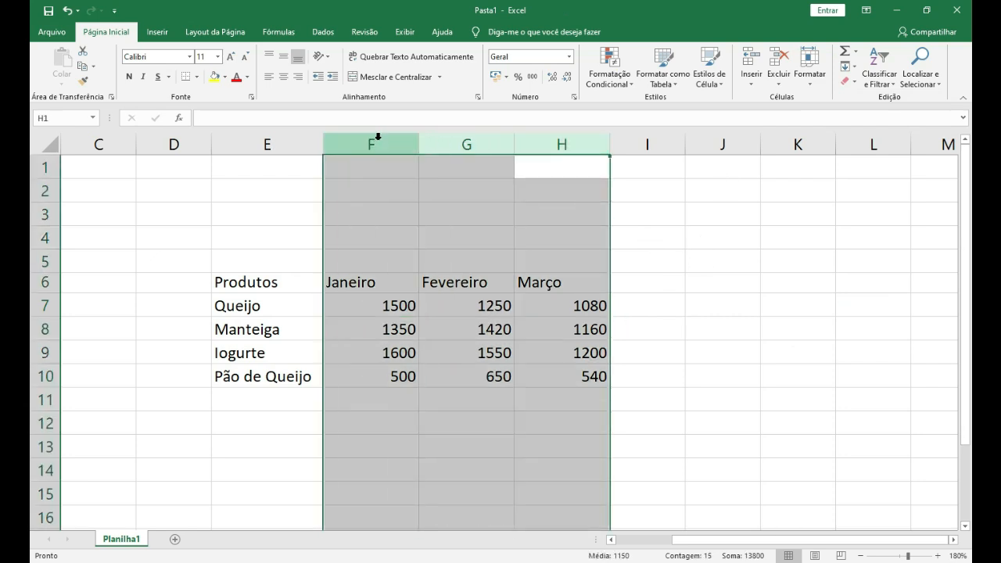
right_click(557, 143)
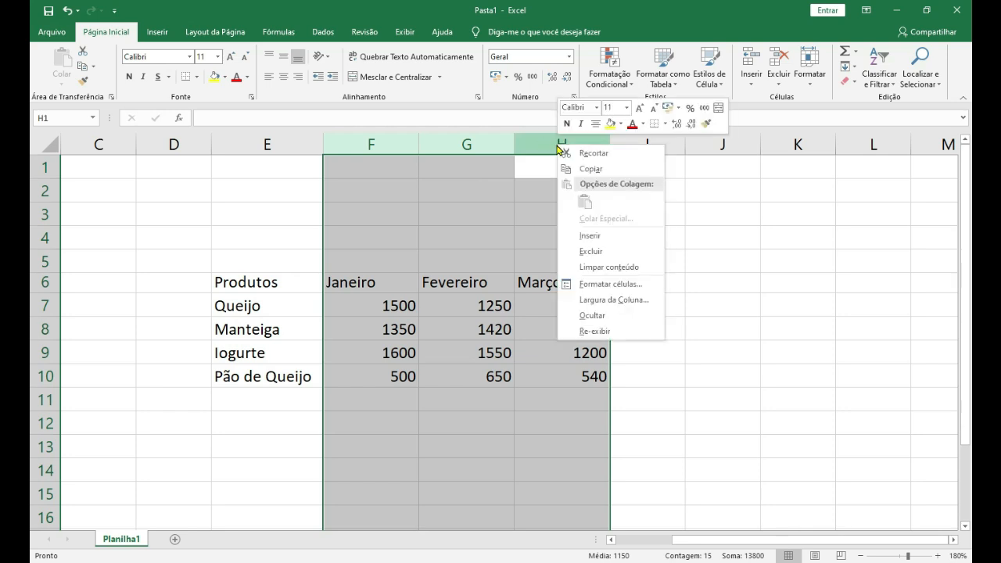
left_click(614, 300)
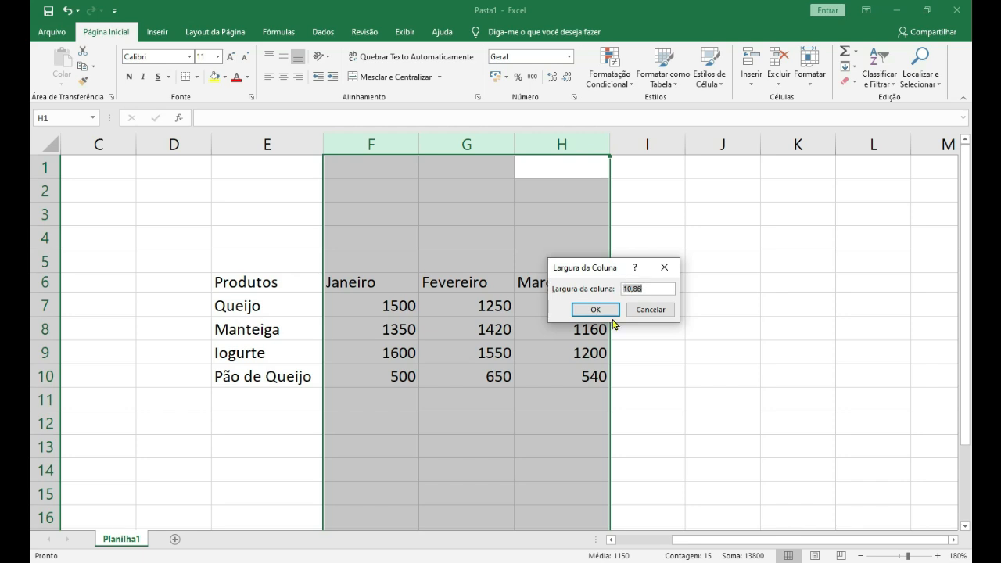
left_click(650, 289)
double_click(659, 289)
type("8")
left_click(595, 310)
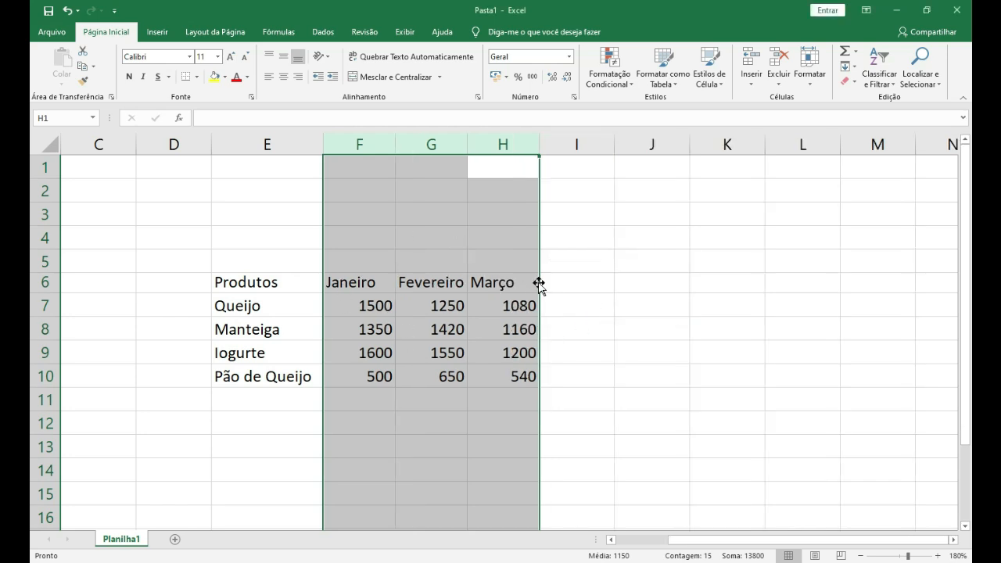
left_click(562, 306)
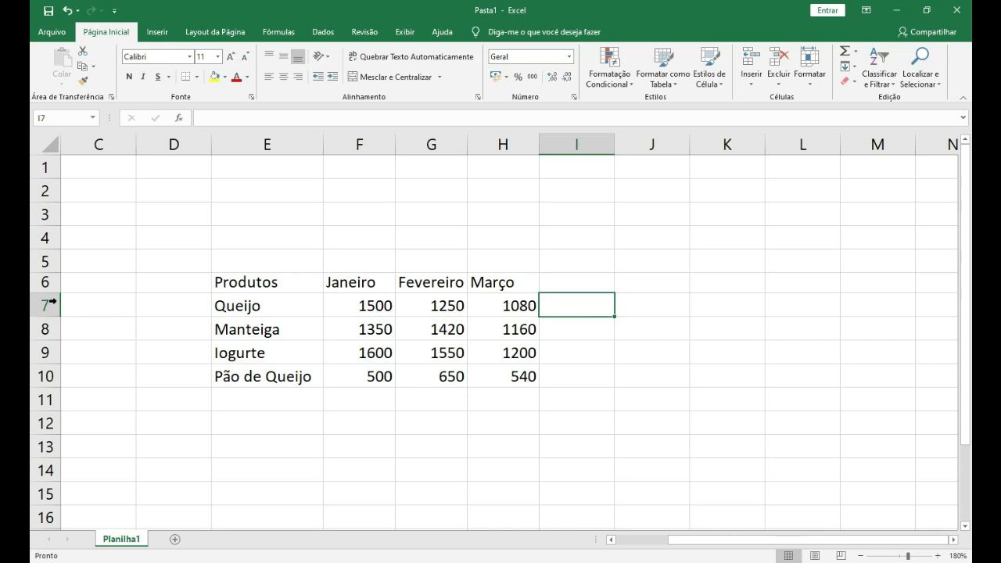
Step: Set the height of header row 6 to 15
right_click(40, 285)
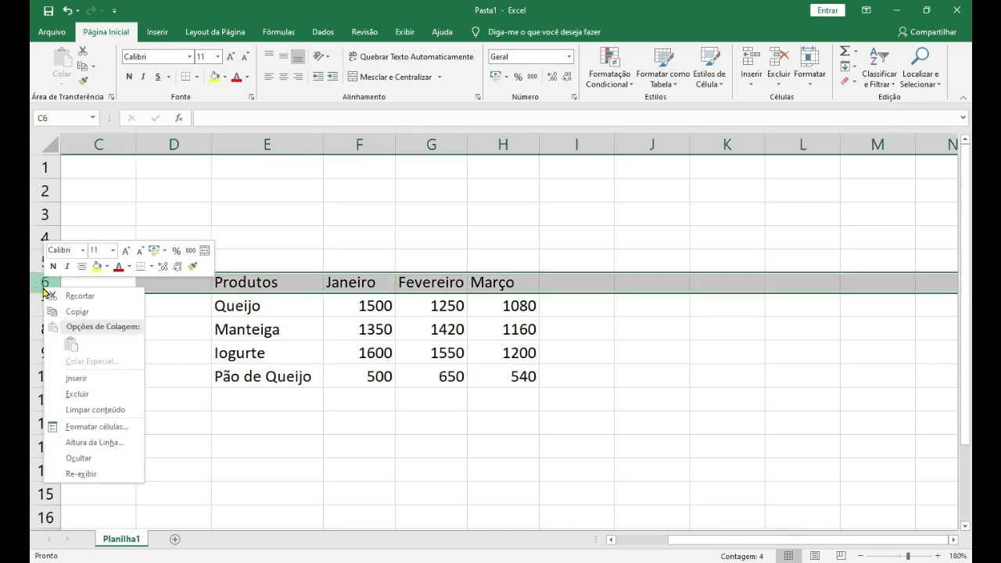
left_click(100, 443)
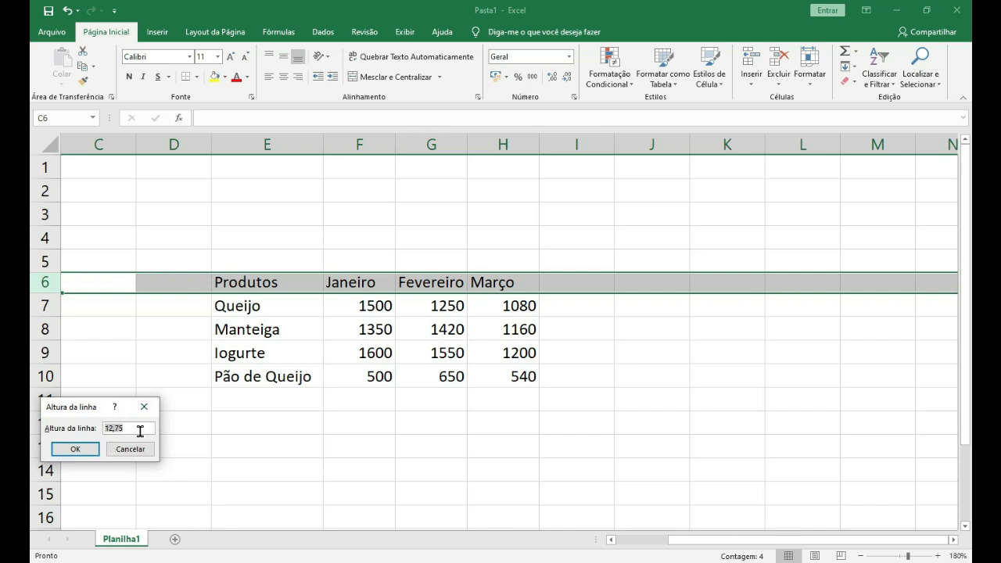
type("15")
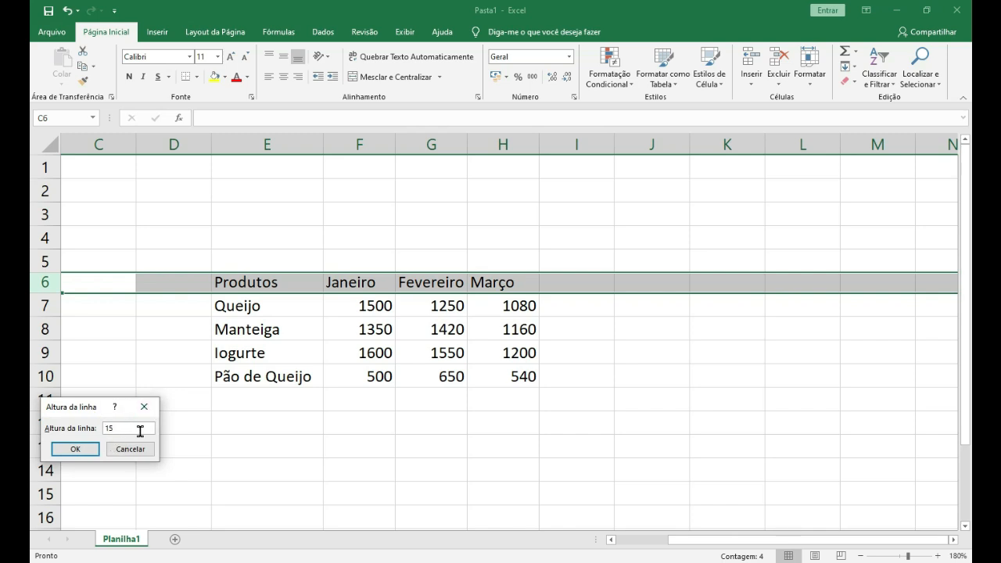
left_click(75, 449)
left_click(608, 340)
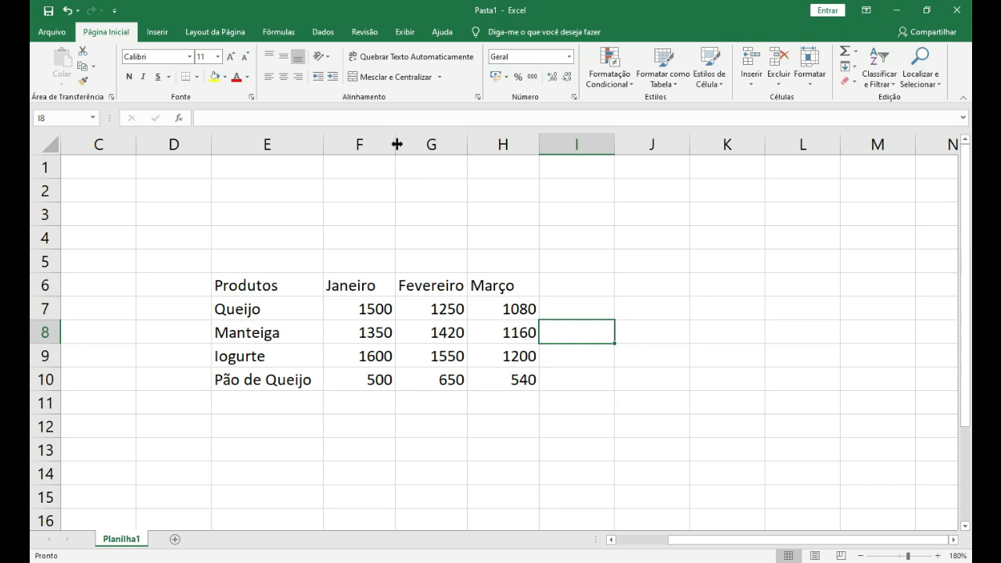
Step: Try a wider Janeiro column F, and undo the width change
left_click_drag(397, 143, 418, 143)
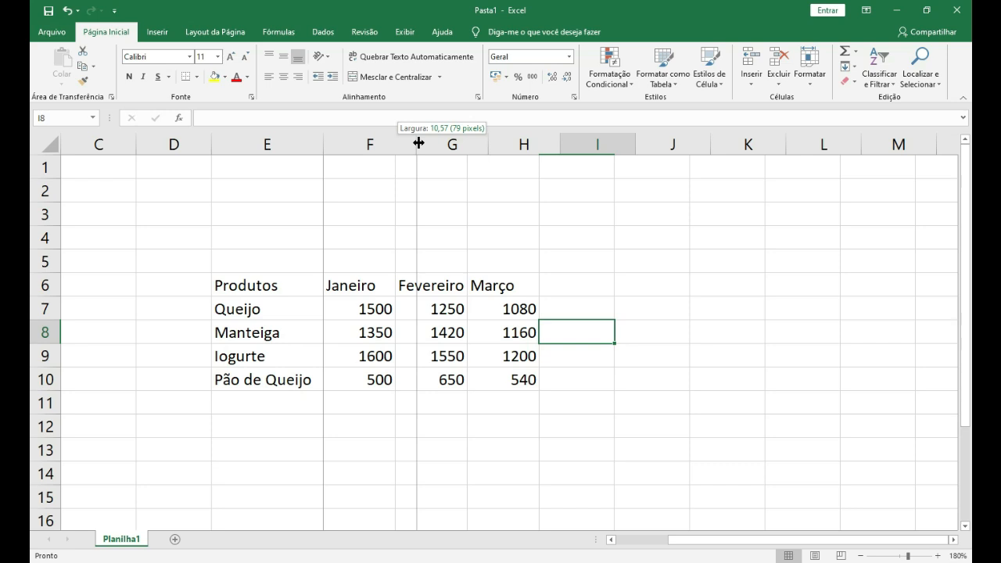
mouse_move(418, 143)
left_mouse_down()
mouse_move(438, 143)
mouse_move(406, 146)
left_mouse_up()
key("ctrl+z")
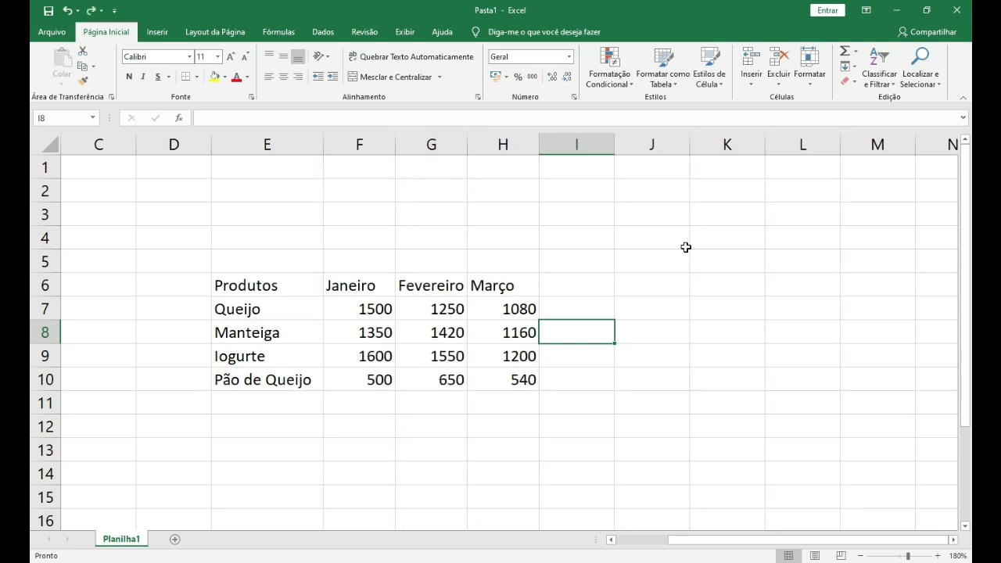
Step: Check the default column width on empty column K and the default row height on empty row 13, cancelling both dialogs
right_click(735, 143)
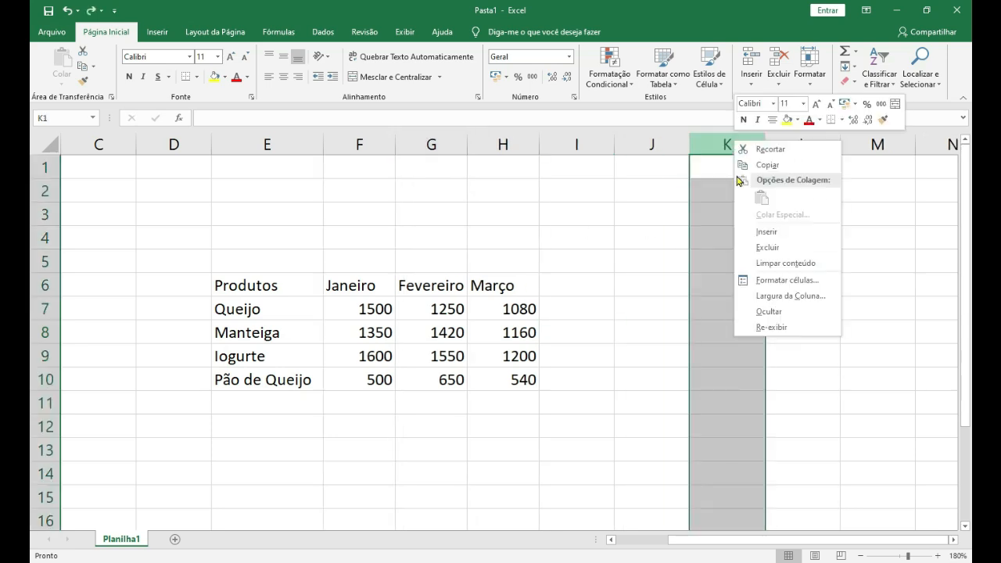
left_click(786, 294)
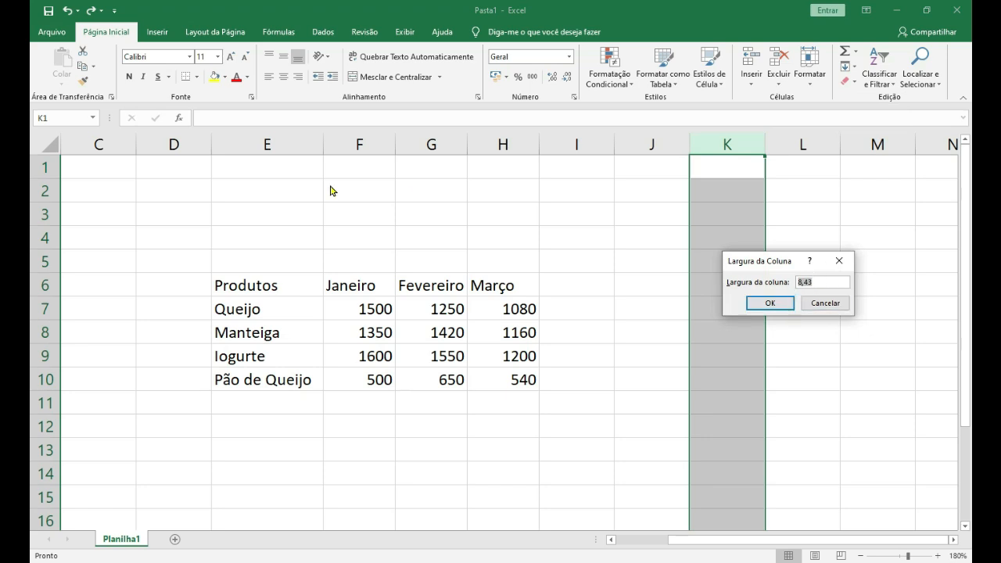
left_click(822, 306)
right_click(49, 450)
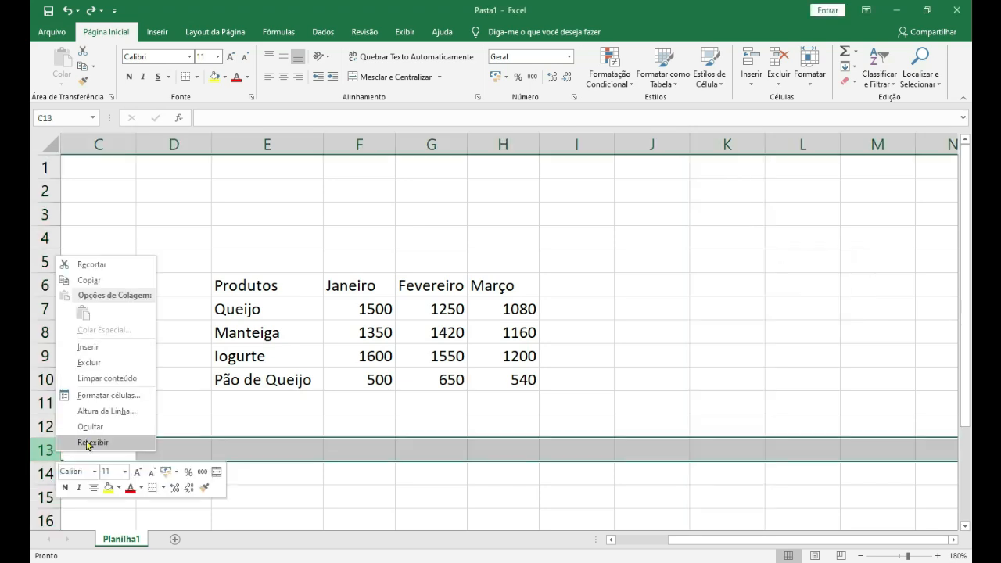
left_click(94, 411)
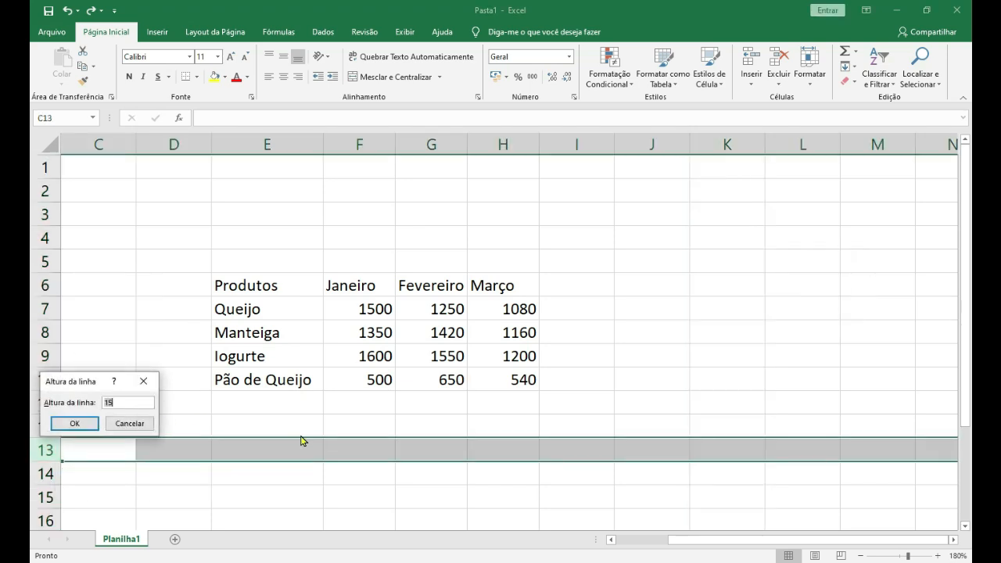
left_click(131, 422)
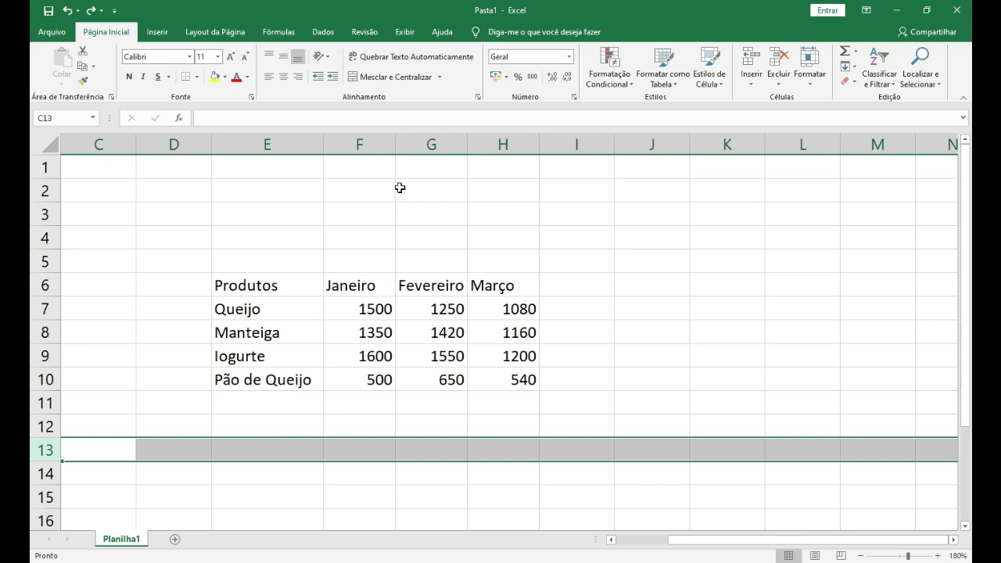
Step: Widen the Março column H slightly, and review the sizing options for column H and row 7 without applying any
mouse_move(543, 149)
left_mouse_down()
mouse_move(558, 147)
mouse_move(547, 146)
left_mouse_up()
right_click(534, 146)
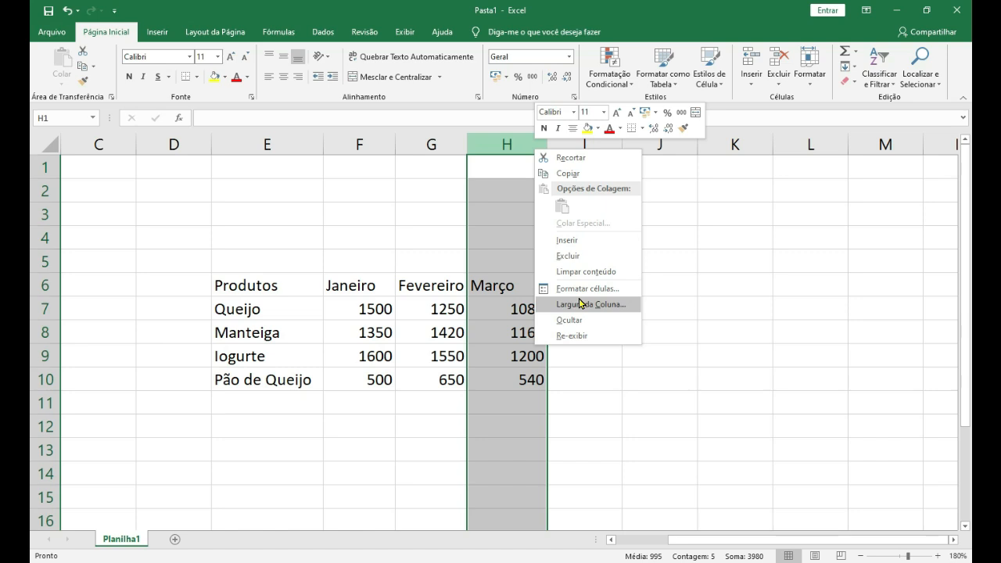
key("Escape")
right_click(46, 309)
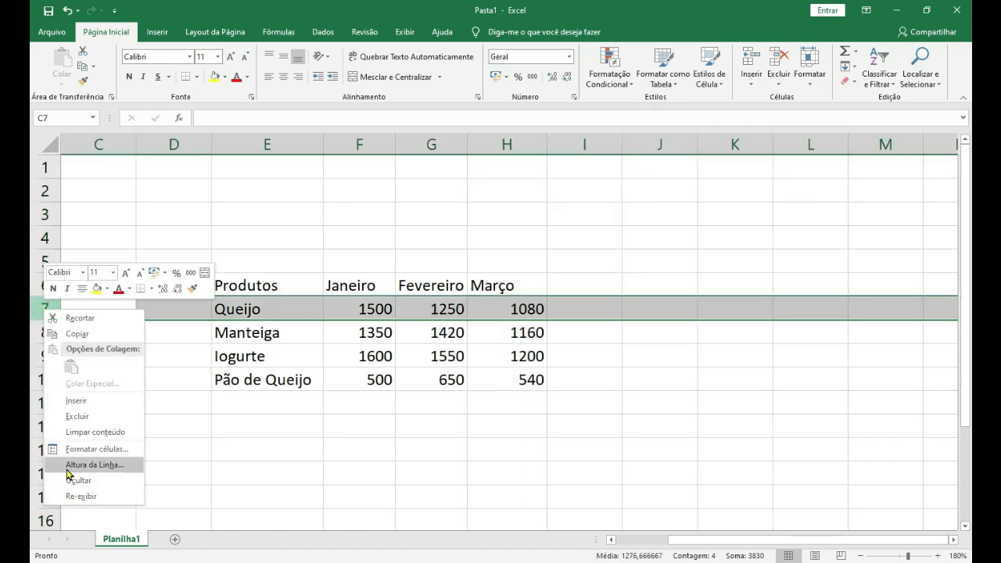
left_click(716, 402)
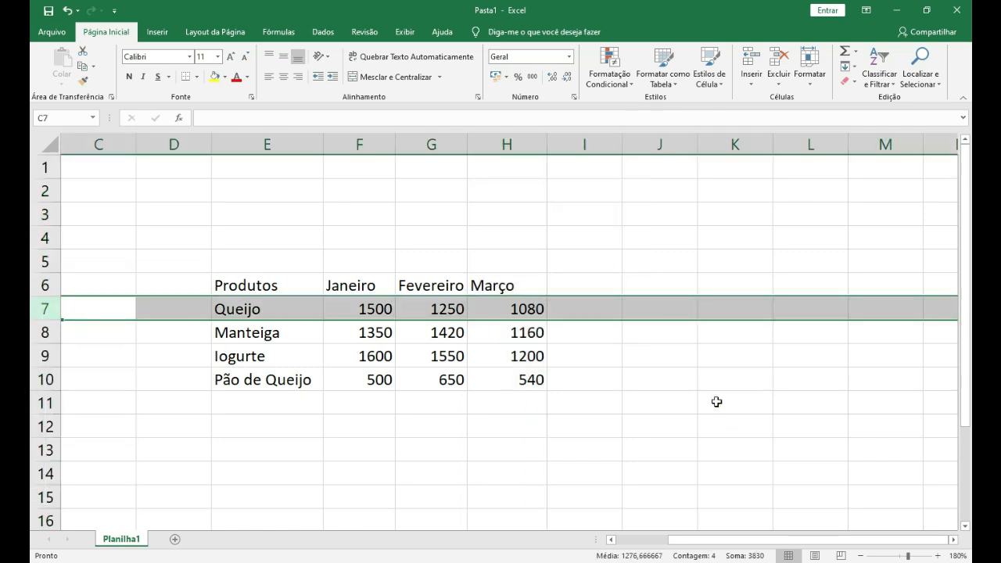
left_click(716, 401)
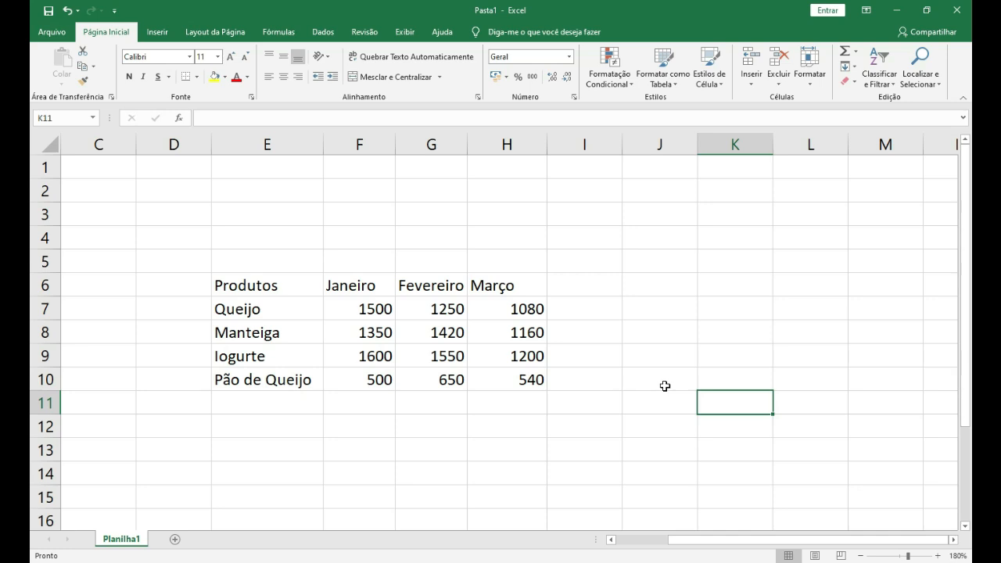